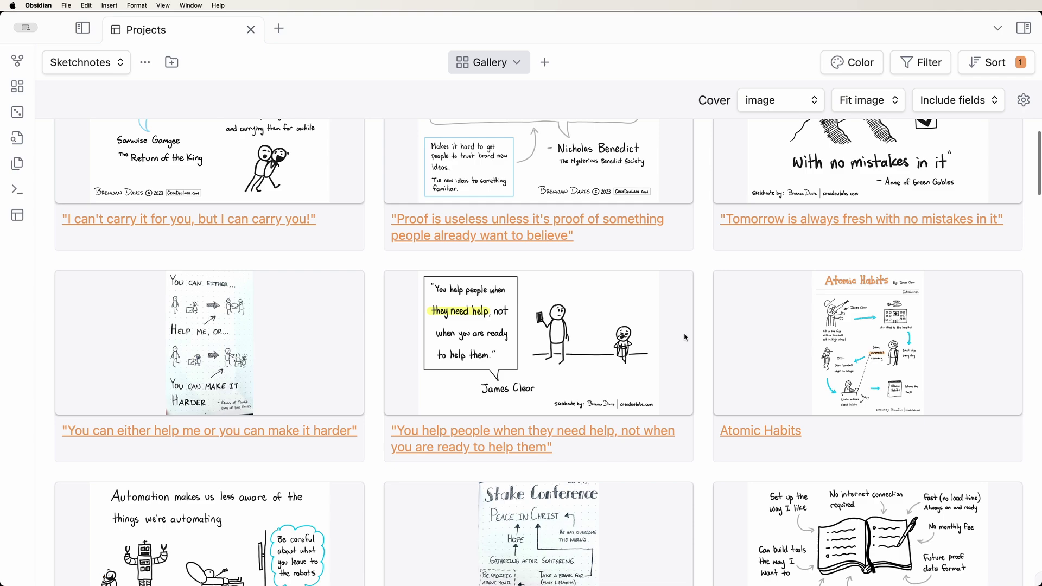
# Scroll down through the Sketchnotes gallery of note cards.
pyautogui.scroll(-5, 684, 337)
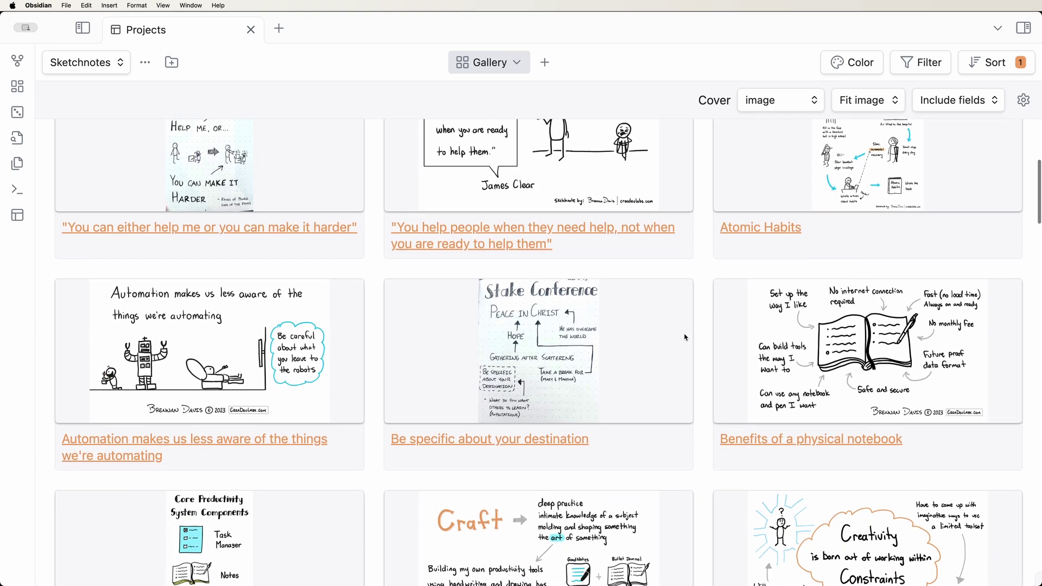
pyautogui.scroll(-5, 684, 337)
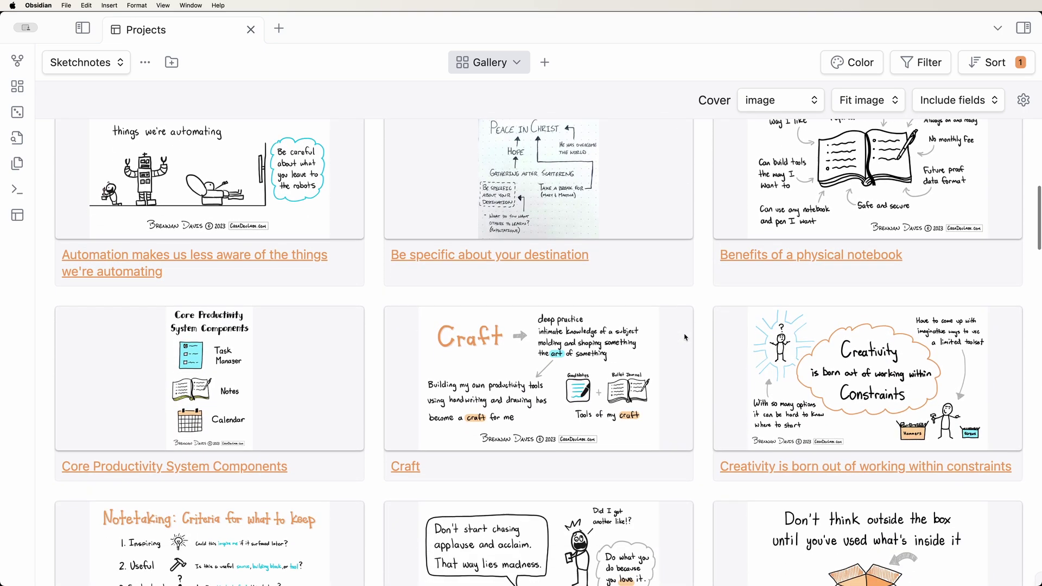
pyautogui.scroll(-5, 685, 337)
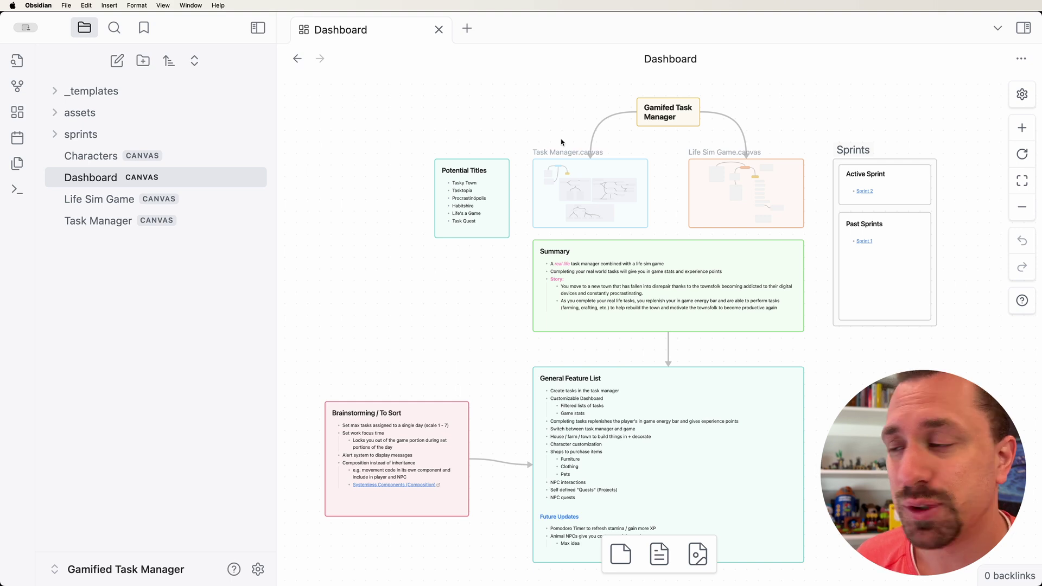
# Reveal the sprite PNGs in assets and store new attachments in the specified 'assets' folder.
pyautogui.click(79, 112)
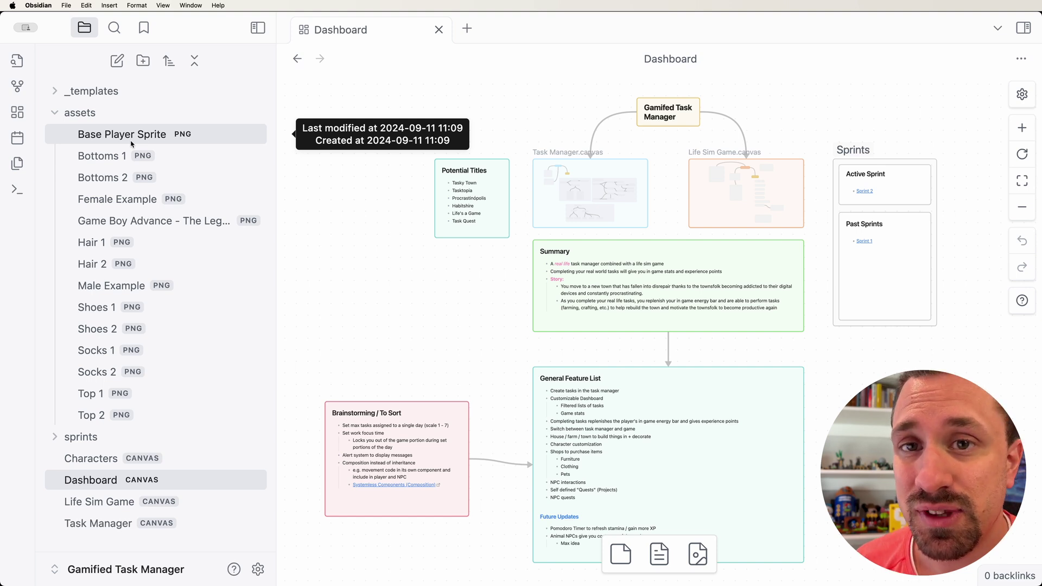
pyautogui.click(258, 569)
pyautogui.click(163, 161)
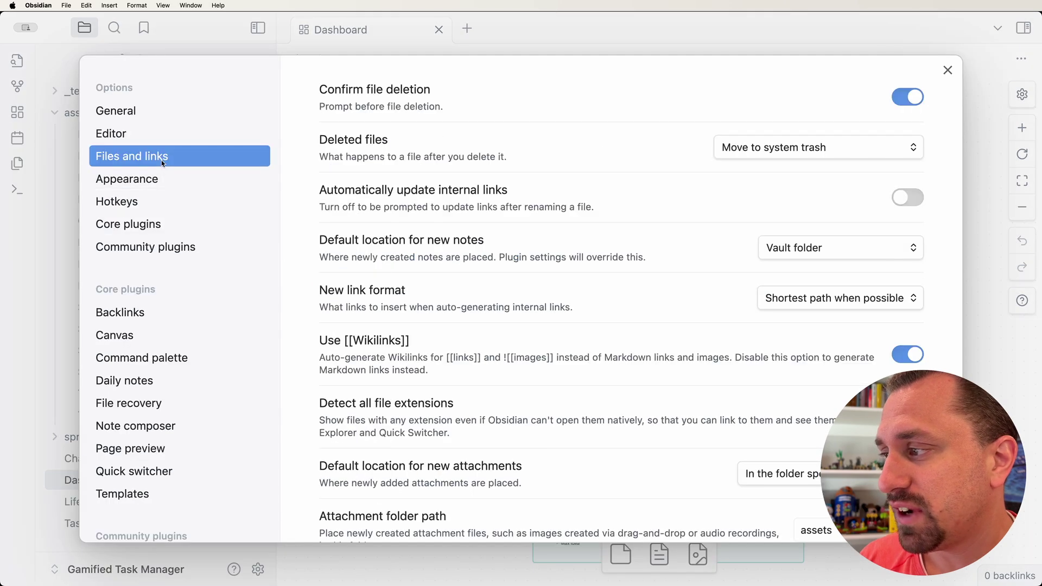
pyautogui.scroll(-5, 536, 288)
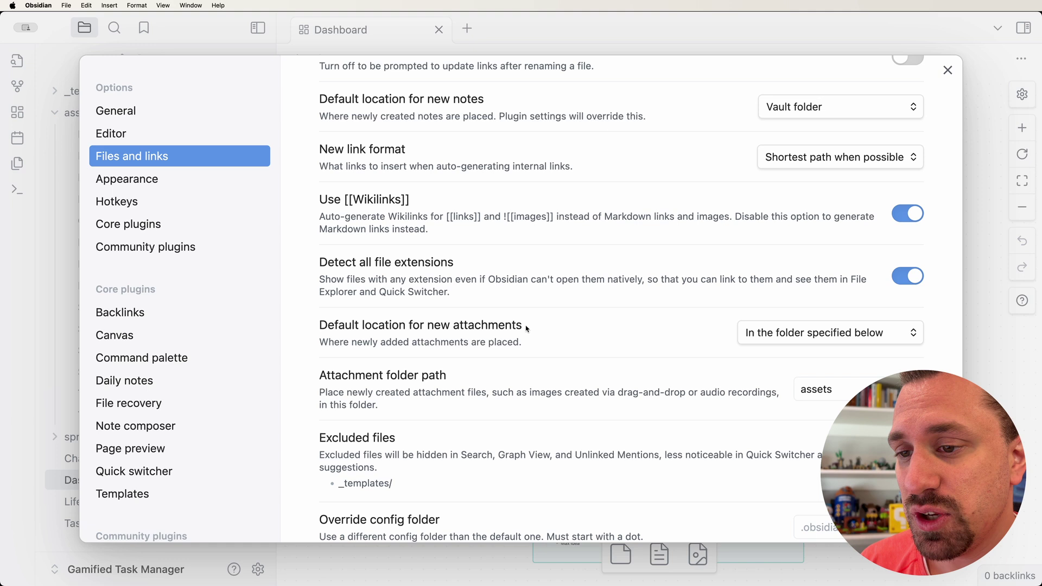
pyautogui.click(812, 332)
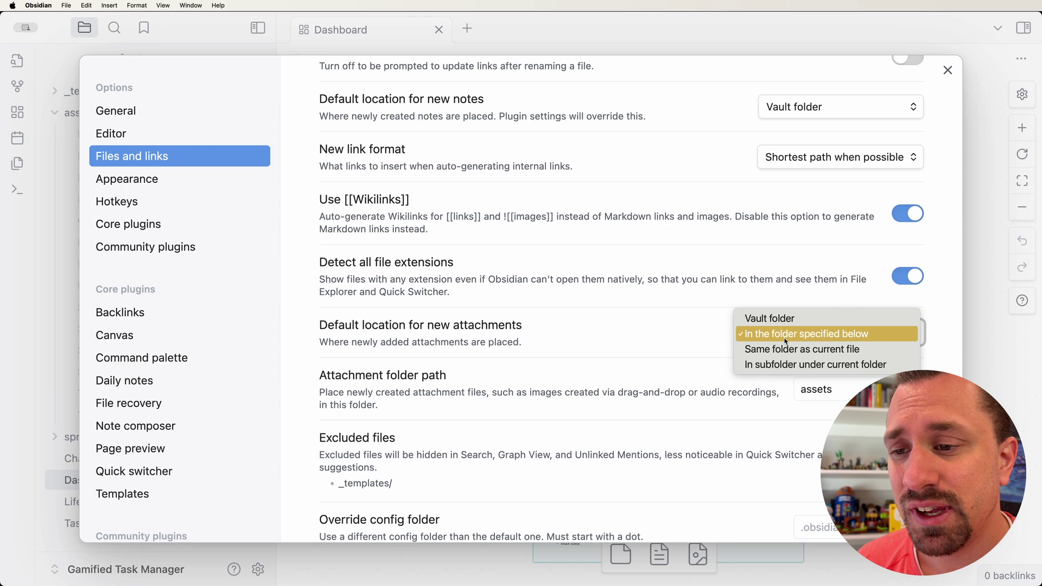
pyautogui.click(785, 335)
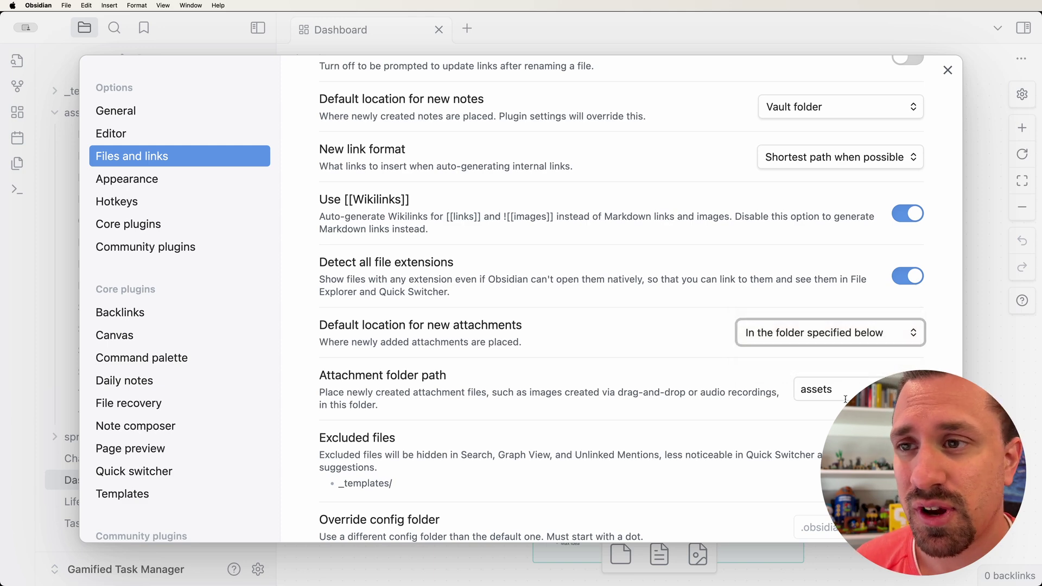
pyautogui.click(947, 70)
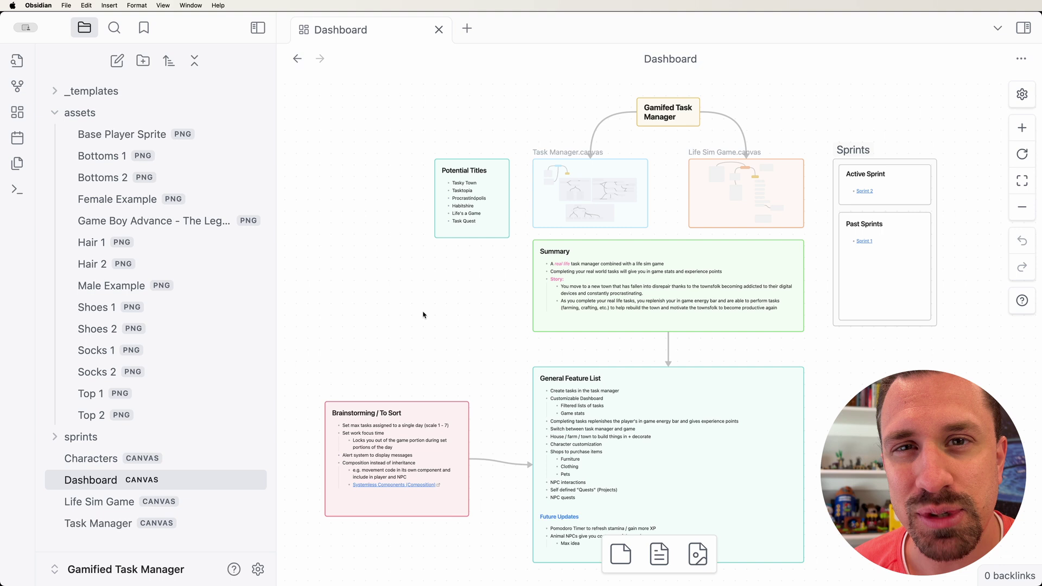
# Open Sprint 2 from the Active Sprint card and embed ![[Base Player Sprite.png]] under Retro.
pyautogui.click(866, 191)
pyautogui.click(866, 191)
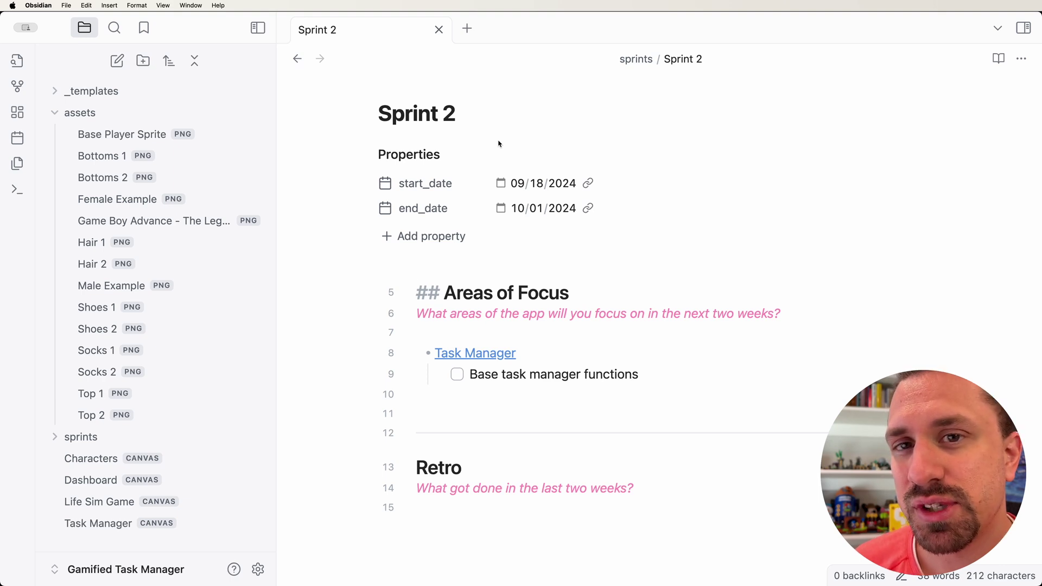
pyautogui.click(542, 338)
pyautogui.scroll(-1, 608, 342)
pyautogui.scroll(-3, 608, 342)
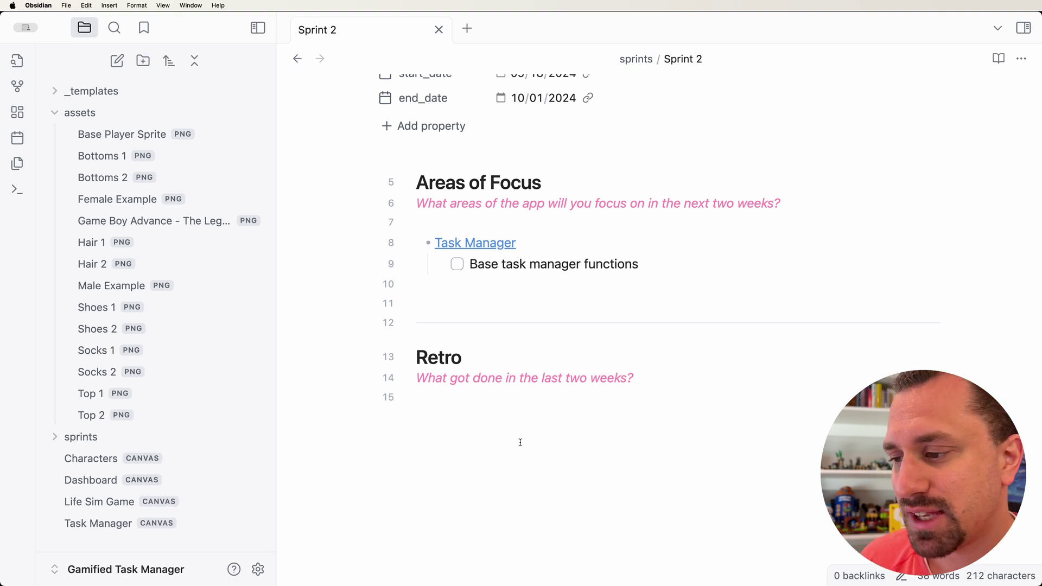
pyautogui.press('Return')
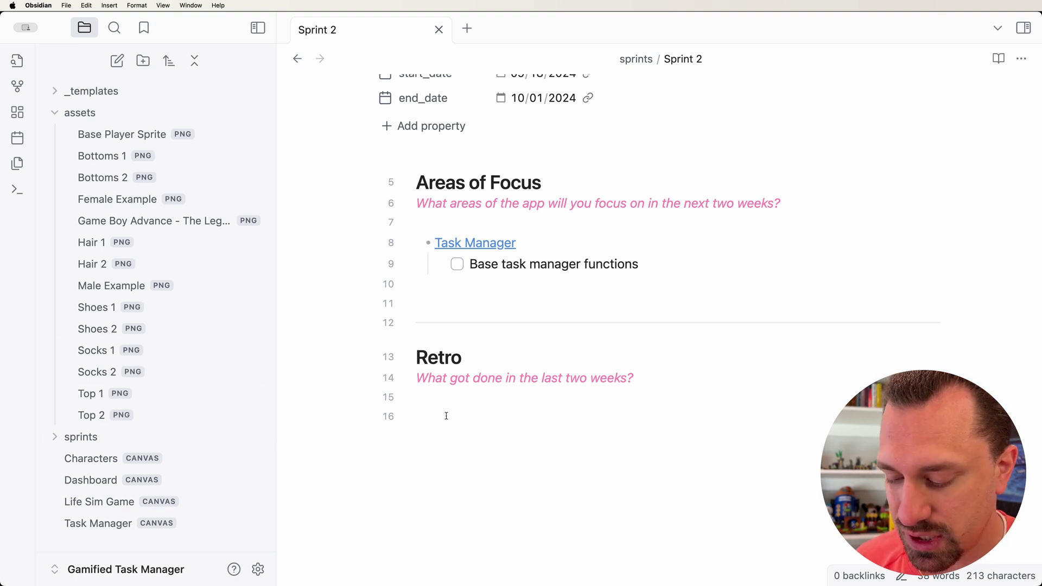
pyautogui.write('!')
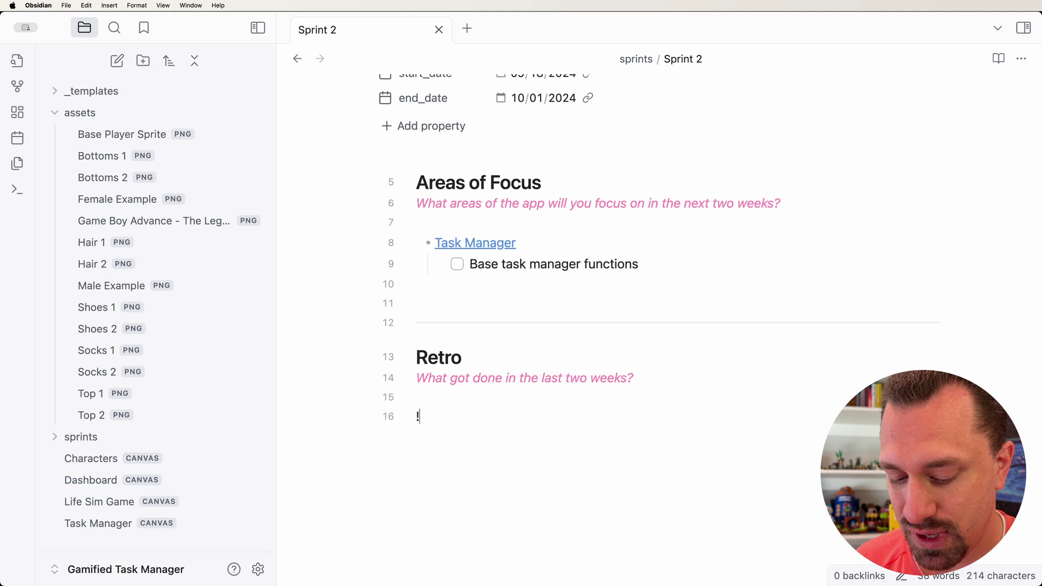
pyautogui.write('[[')
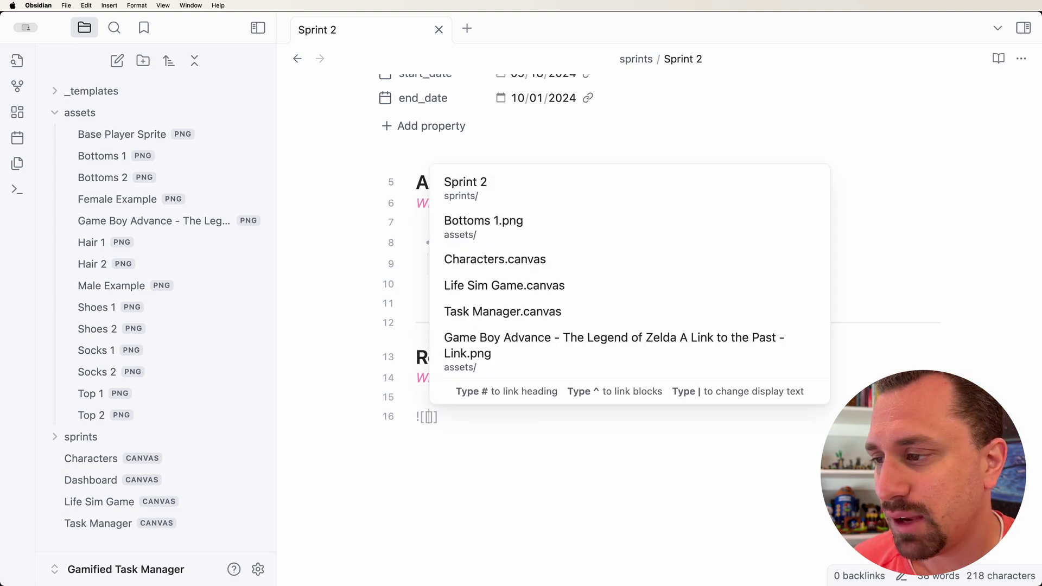
pyautogui.write('base')
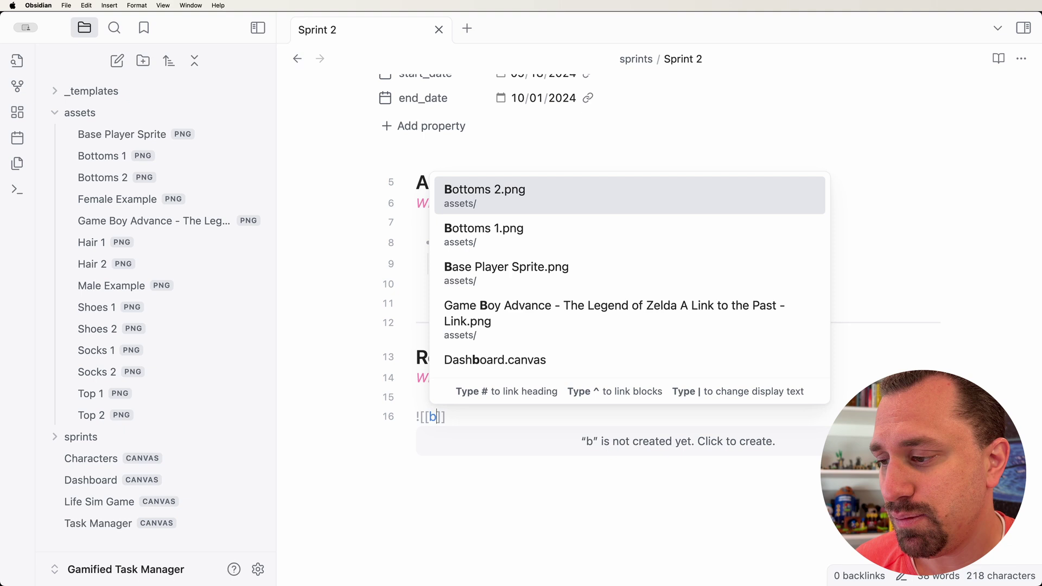
pyautogui.press('Return')
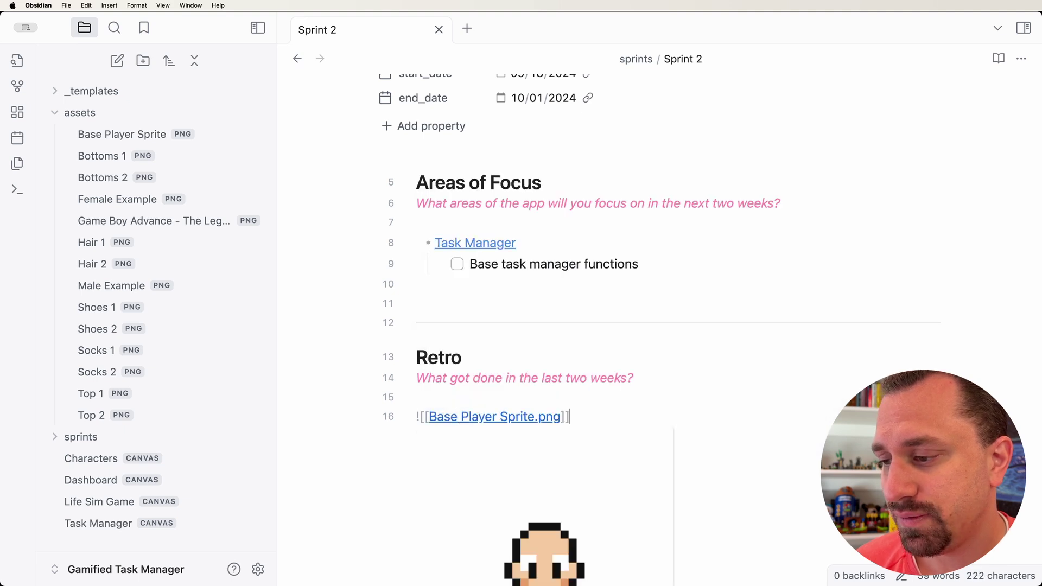
pyautogui.scroll(-1, 574, 443)
pyautogui.scroll(-5, 574, 443)
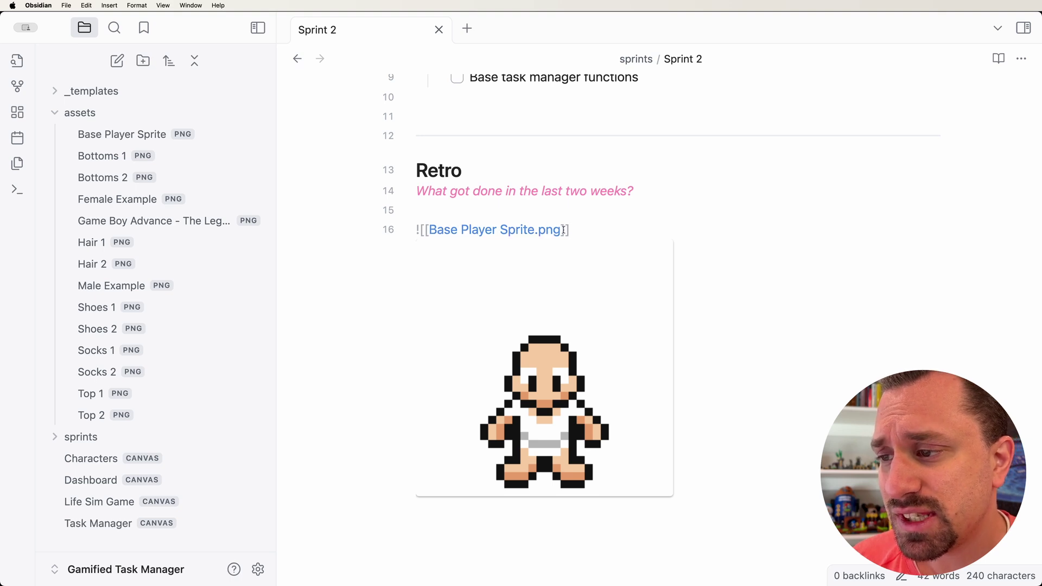
# Add an empty line 17 directly below the ![[Base Player Sprite.png]] embed.
pyautogui.click(468, 214)
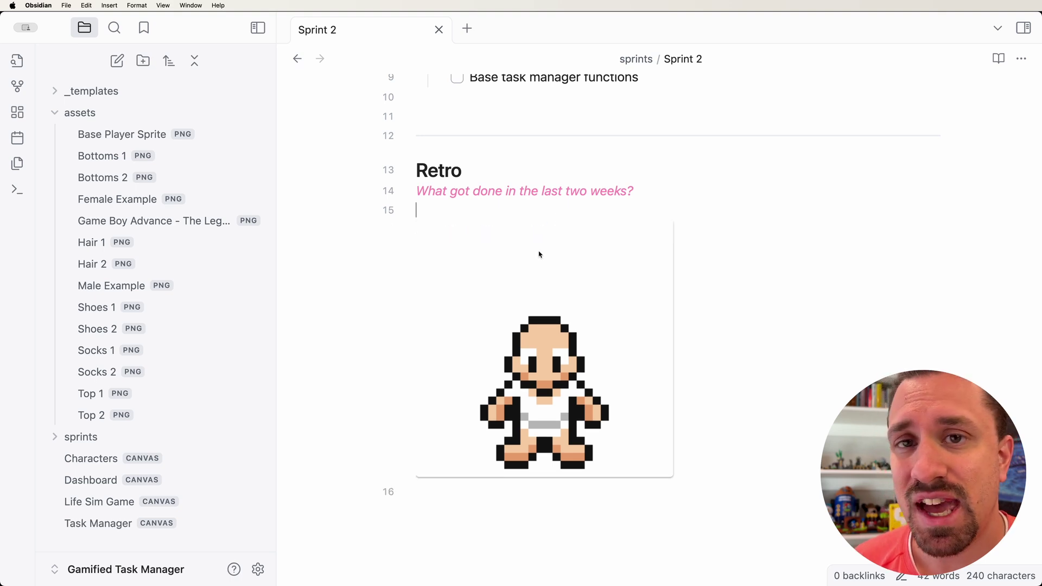
pyautogui.click(521, 277)
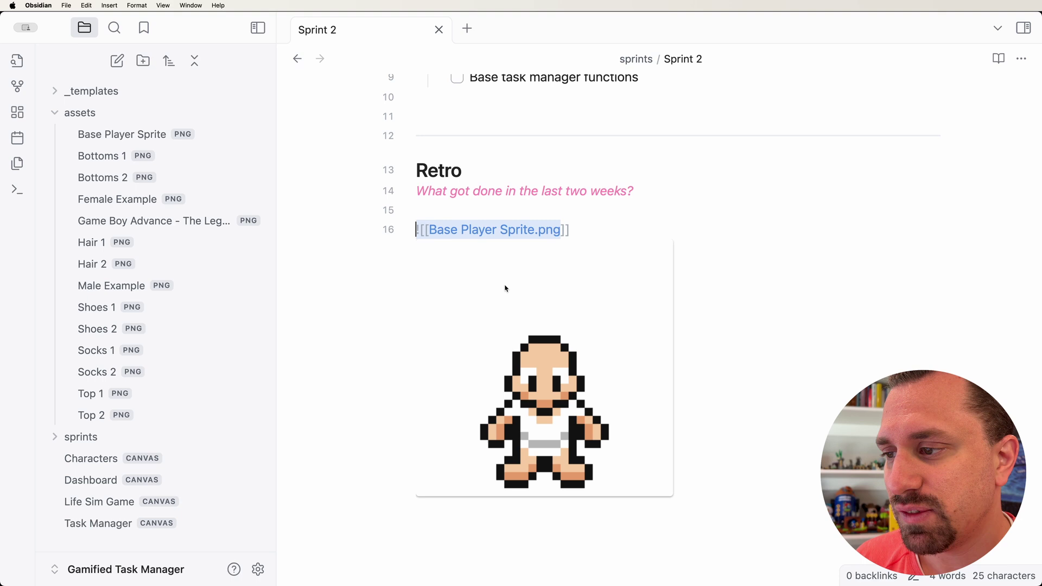
pyautogui.click(606, 231)
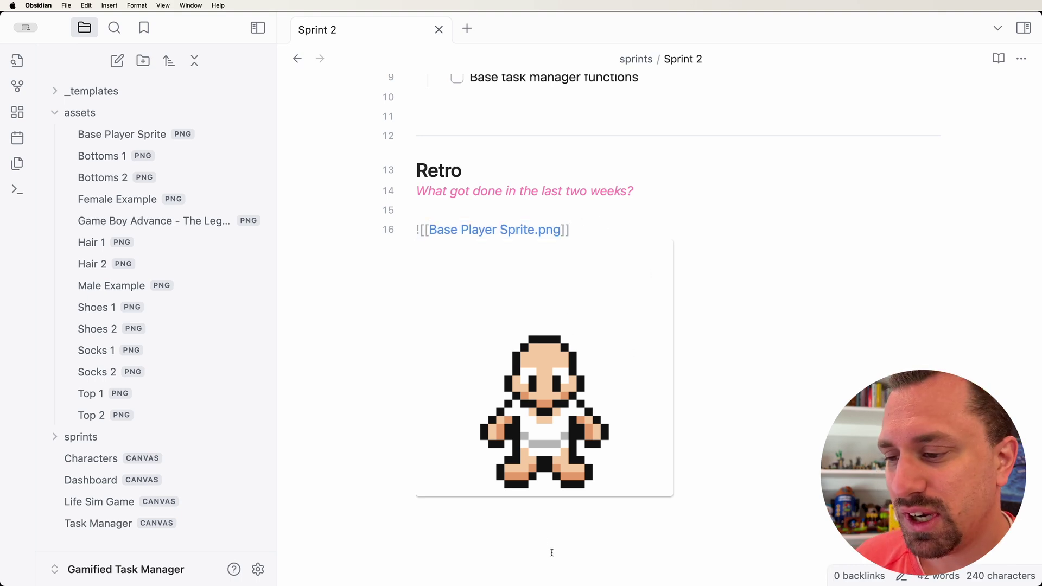
pyautogui.click(553, 470)
pyautogui.click(519, 510)
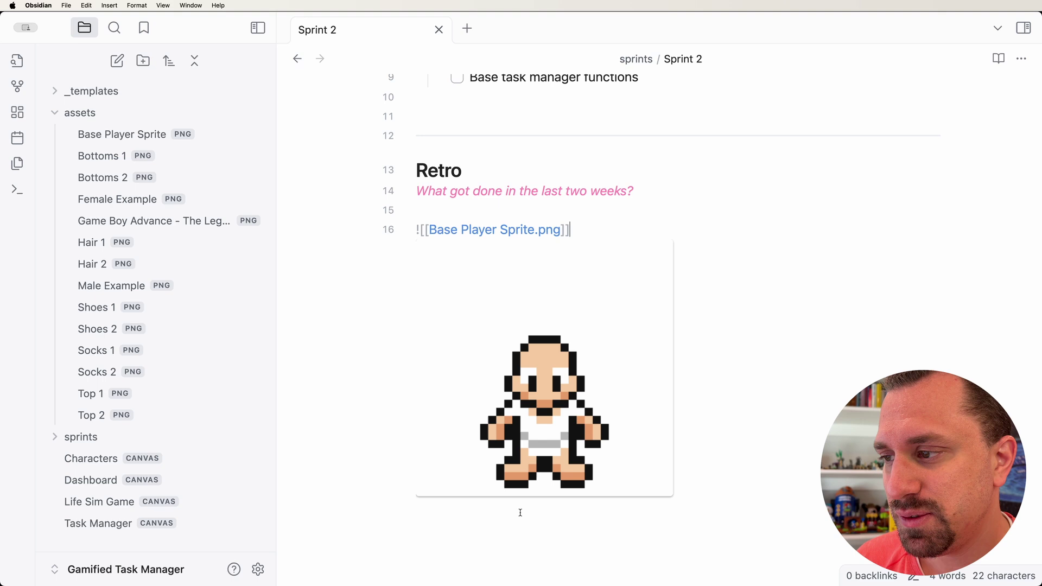
pyautogui.press('Return')
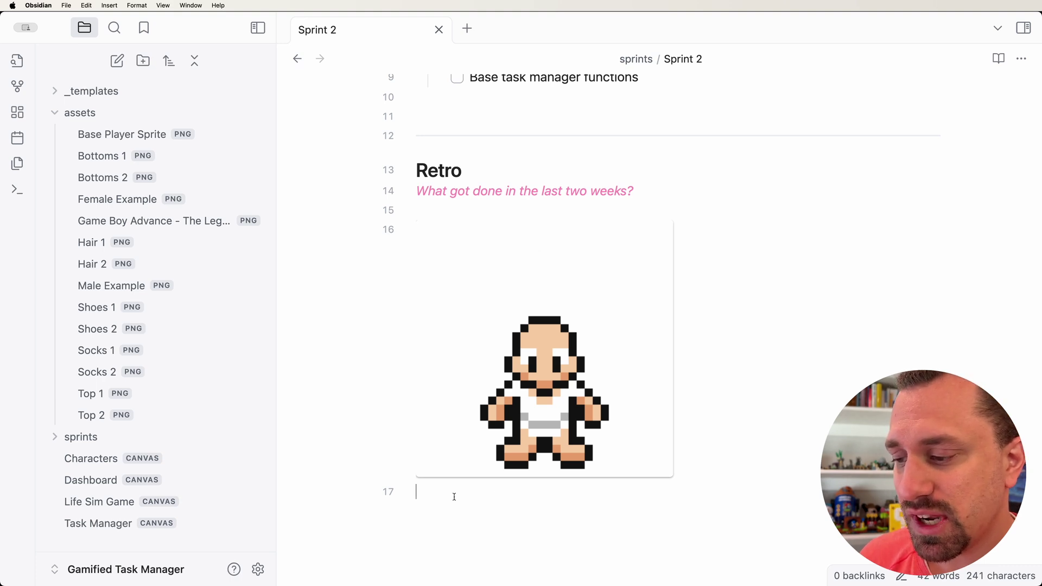
pyautogui.press('Up')
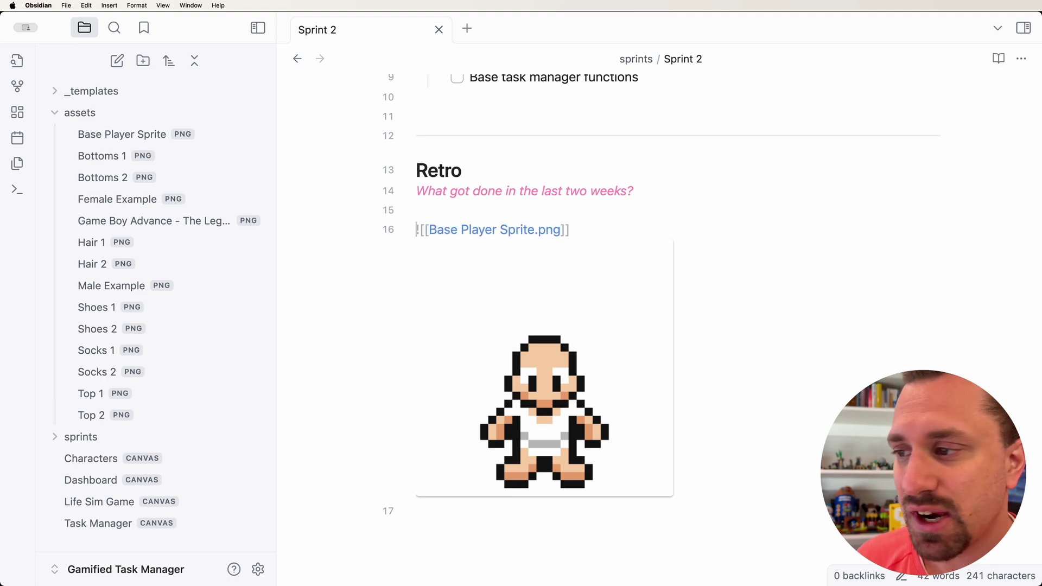
pyautogui.press('Up')
pyautogui.press('Down')
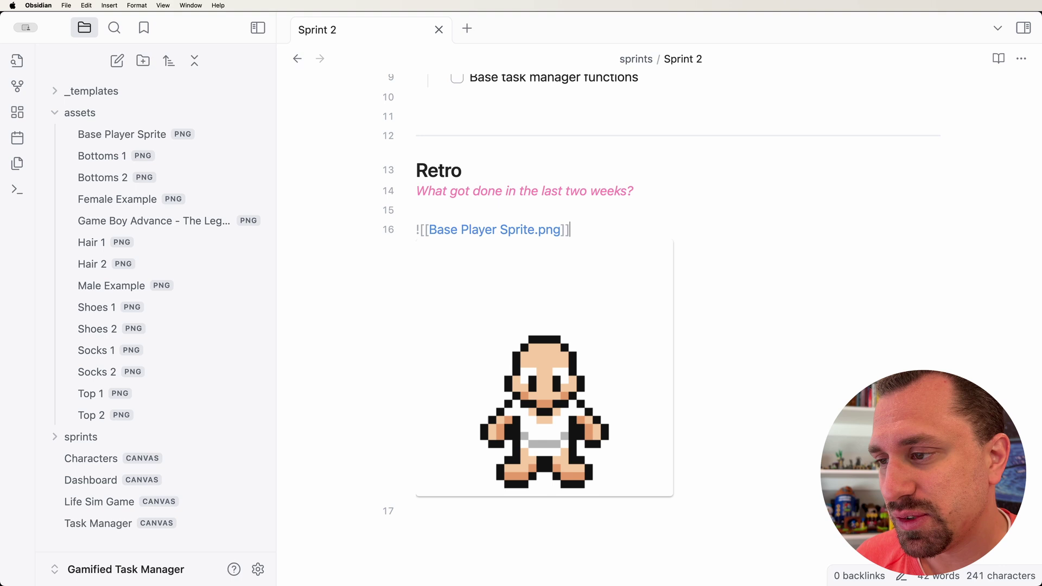
pyautogui.click(497, 516)
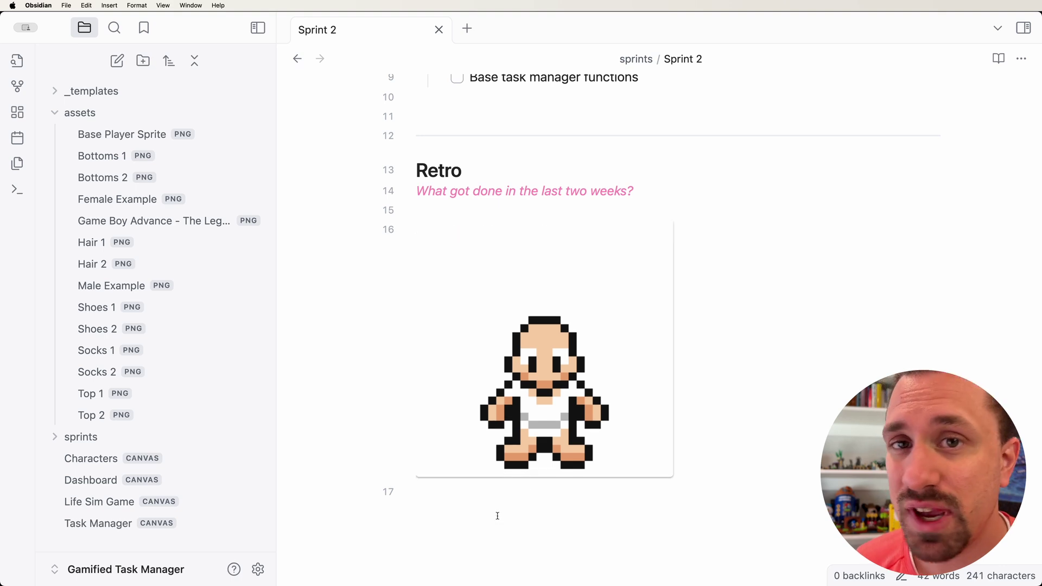
# Drag Base Sprite.png from the Updated Sprites Finder window into Sprint 2 at line 17.
pyautogui.press('super+Tab')
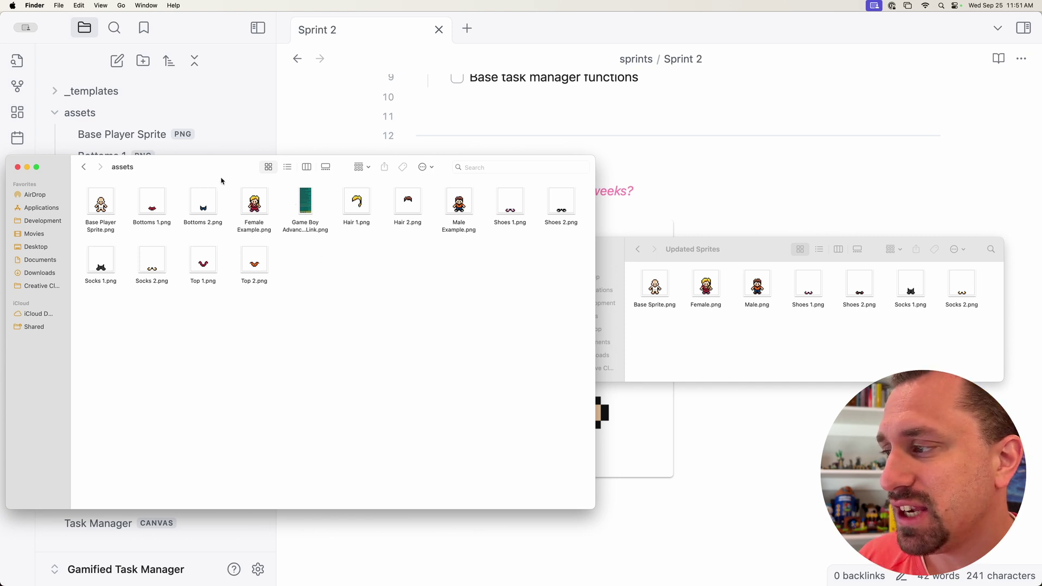
pyautogui.click(727, 251)
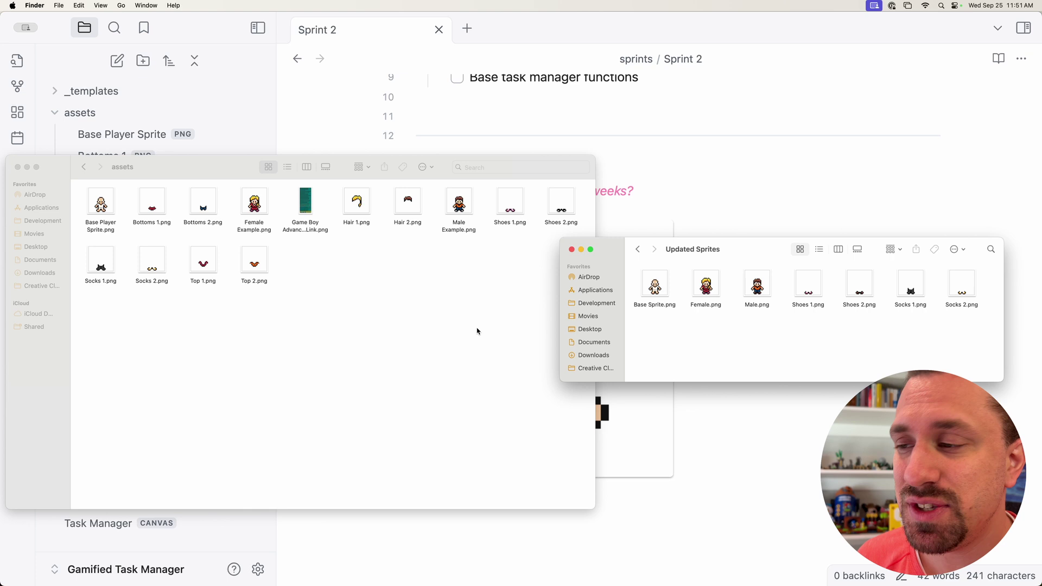
pyautogui.click(17, 167)
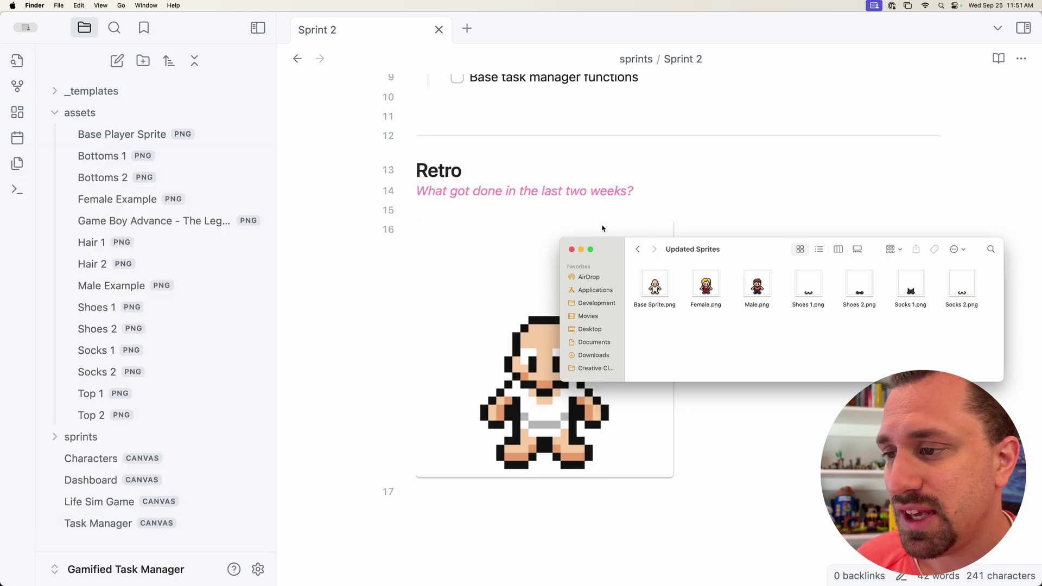
pyautogui.moveTo(732, 250); pyautogui.dragTo(836, 261)
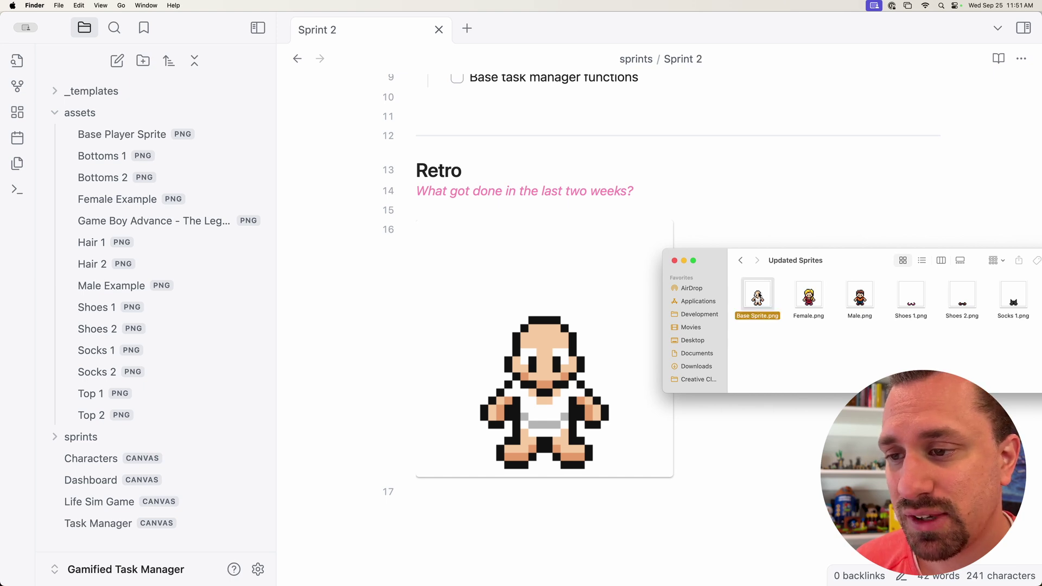
pyautogui.moveTo(757, 296); pyautogui.dragTo(460, 505)
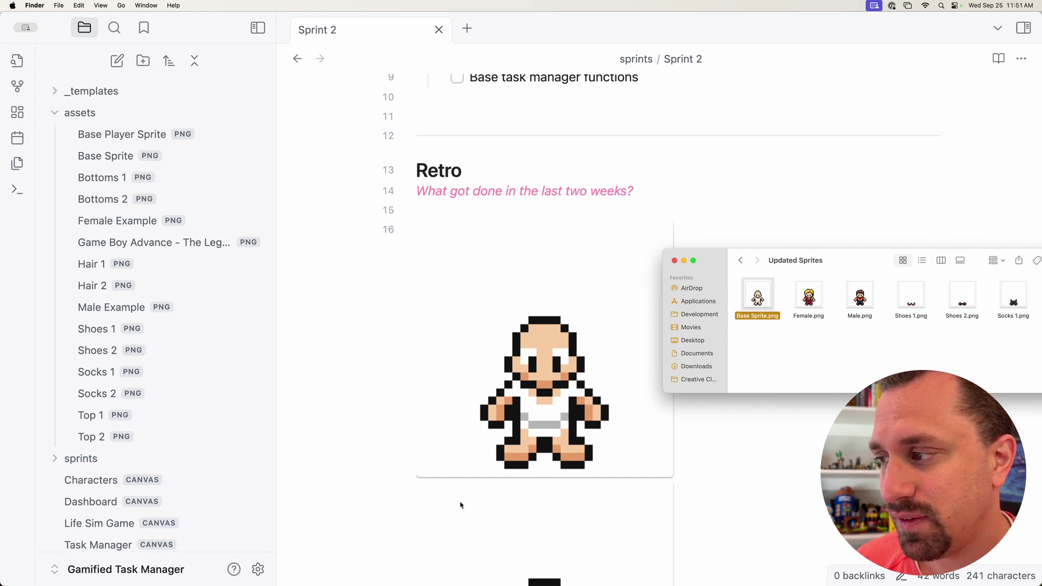
pyautogui.scroll(-5, 705, 515)
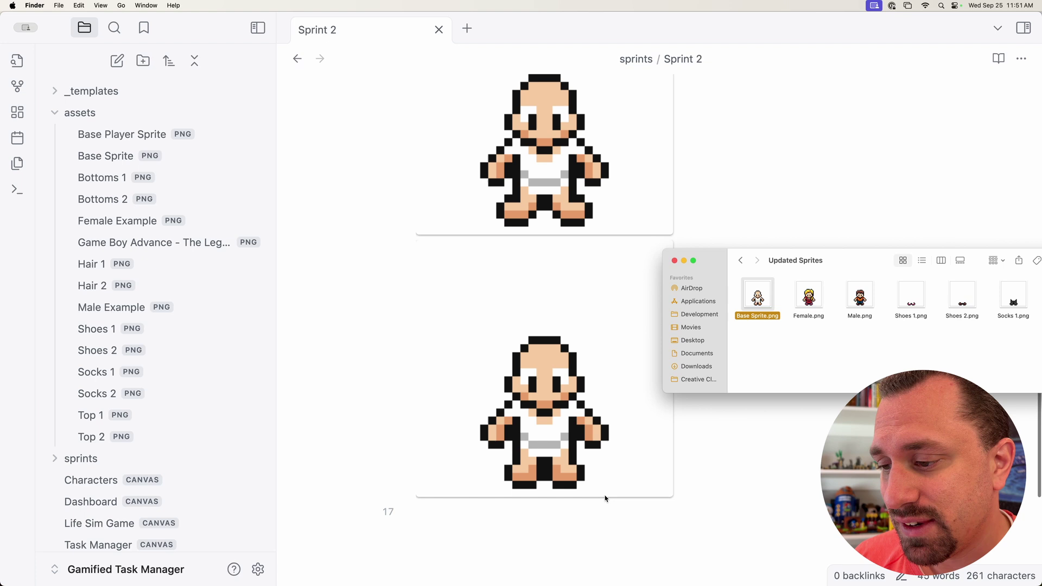
# Insert a blank line above the ![[Base Sprite.png]] embed, pushing it to line 18.
pyautogui.click(509, 511)
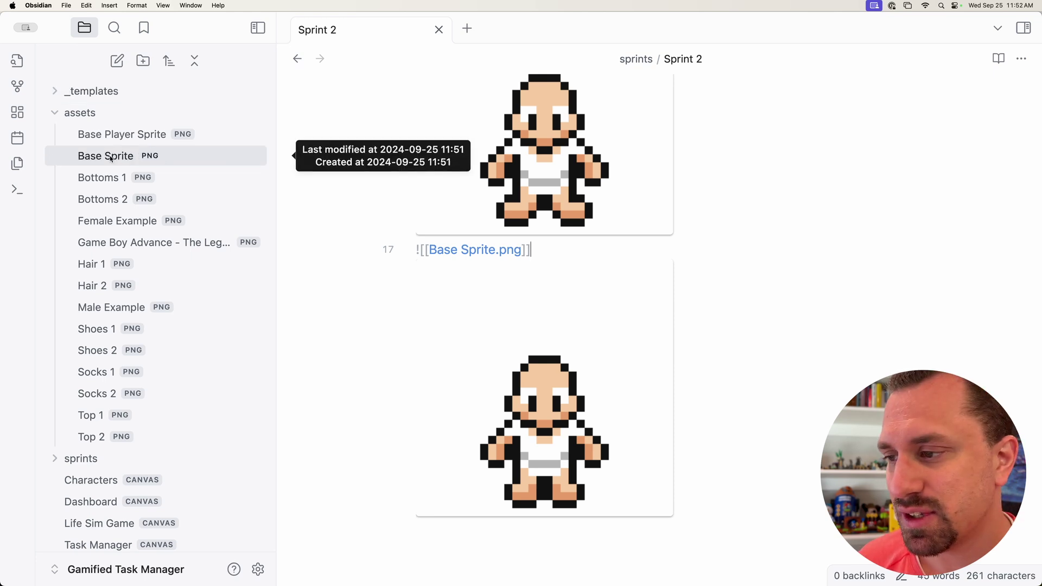
pyautogui.press('Return')
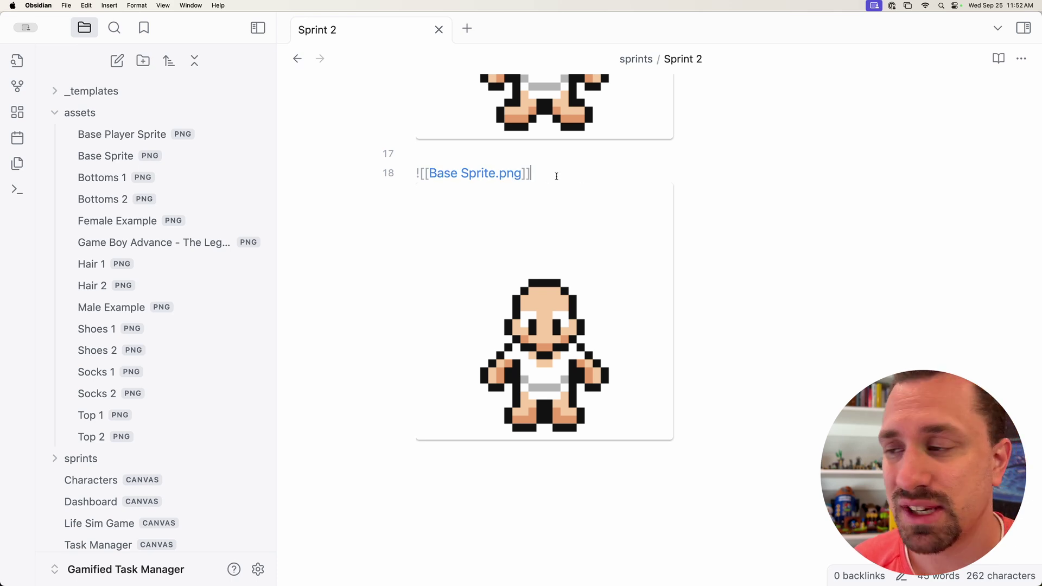
pyautogui.press('Up')
pyautogui.press('Up')
pyautogui.press('Up')
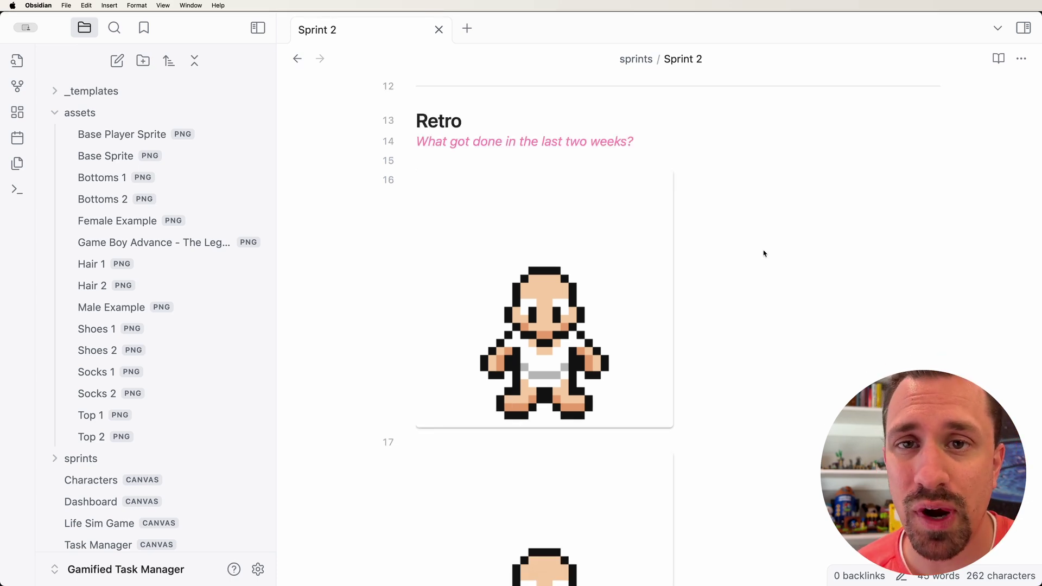
pyautogui.scroll(3, 521, 248)
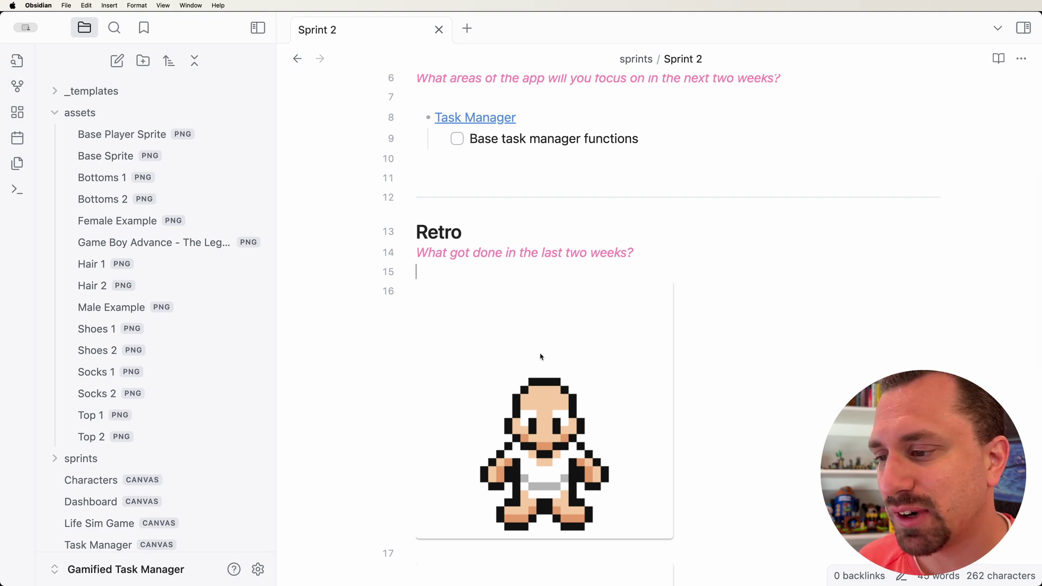
# Drag the Base Player Sprite image above the divider, then delete the resulting line 11 embed.
pyautogui.moveTo(542, 355); pyautogui.dragTo(453, 174)
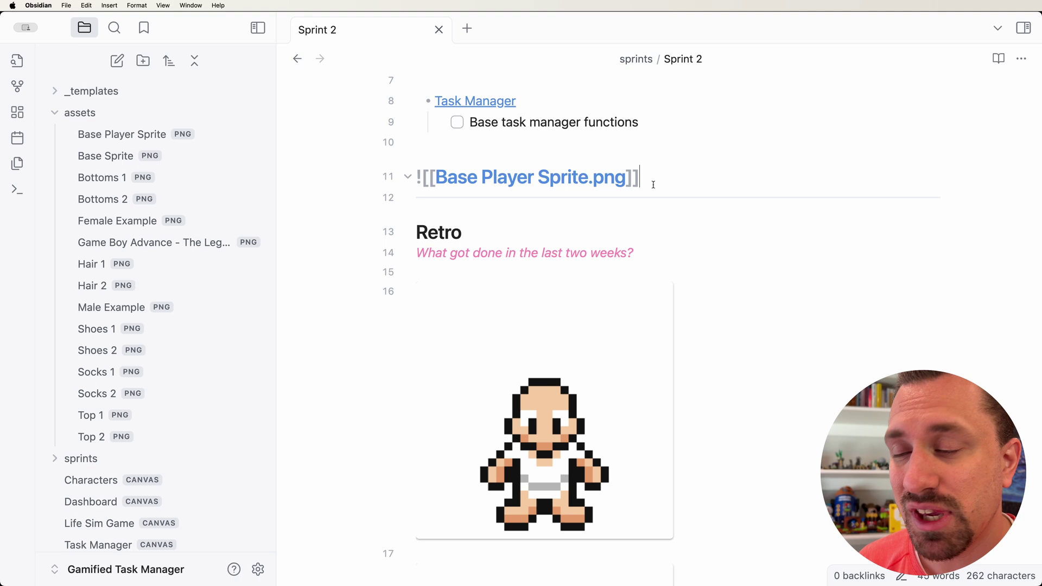
pyautogui.press('Return')
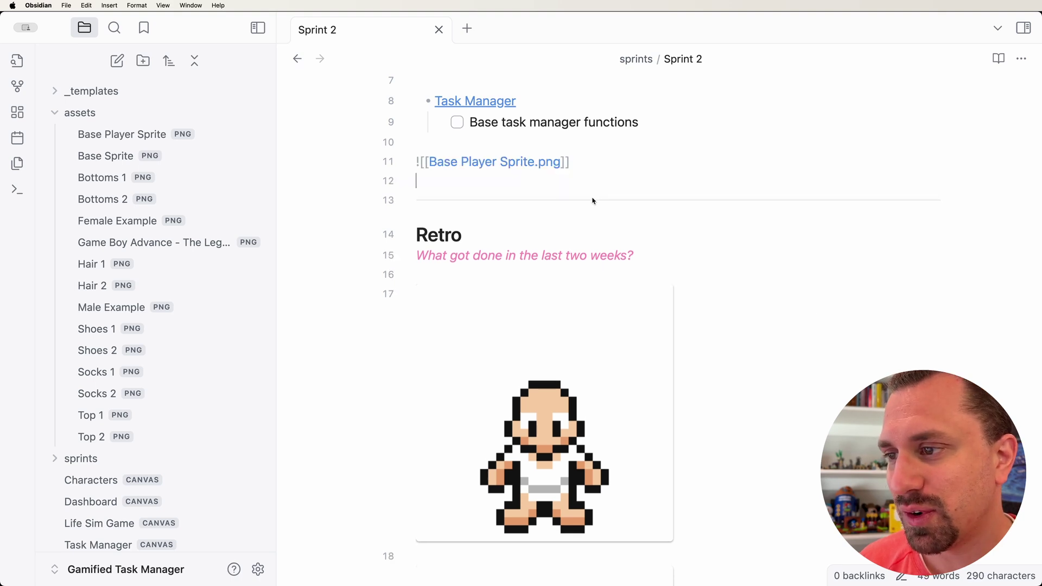
pyautogui.moveTo(511, 255); pyautogui.dragTo(651, 256)
pyautogui.scroll(-4, 624, 325)
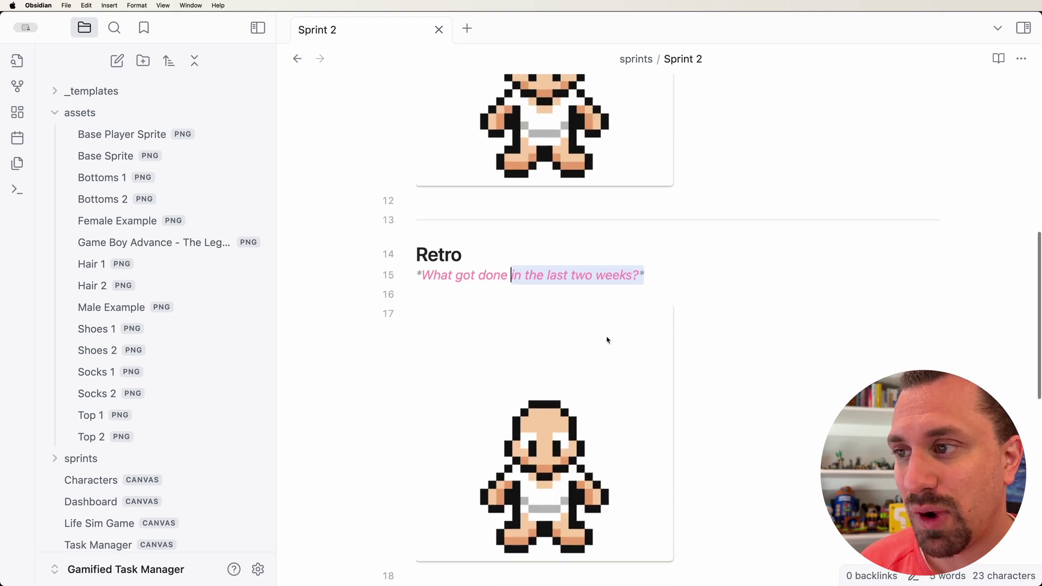
pyautogui.scroll(4, 606, 337)
pyautogui.click(514, 217)
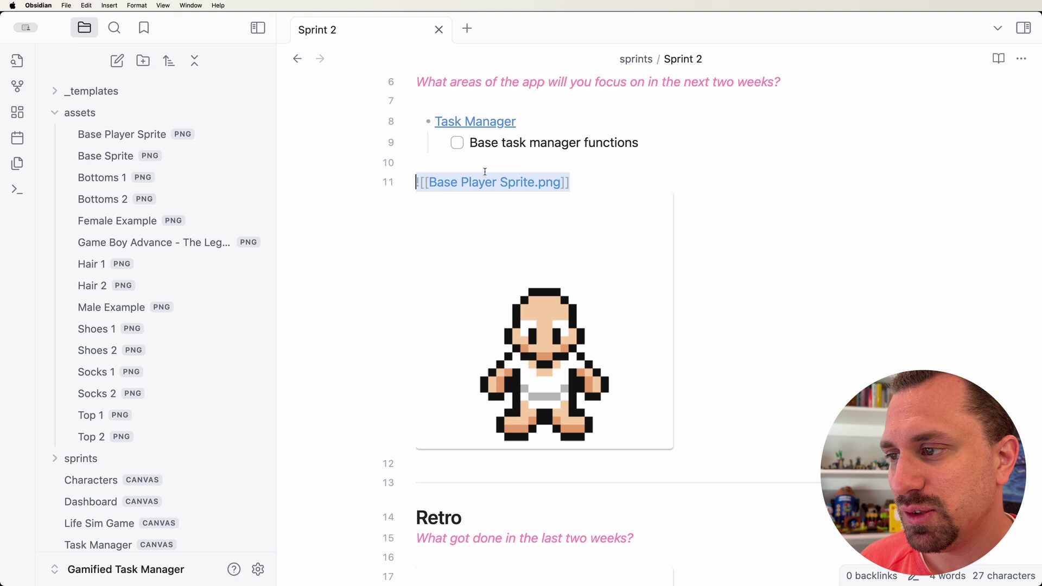
pyautogui.press('BackSpace')
pyautogui.press('BackSpace')
pyautogui.press('BackSpace')
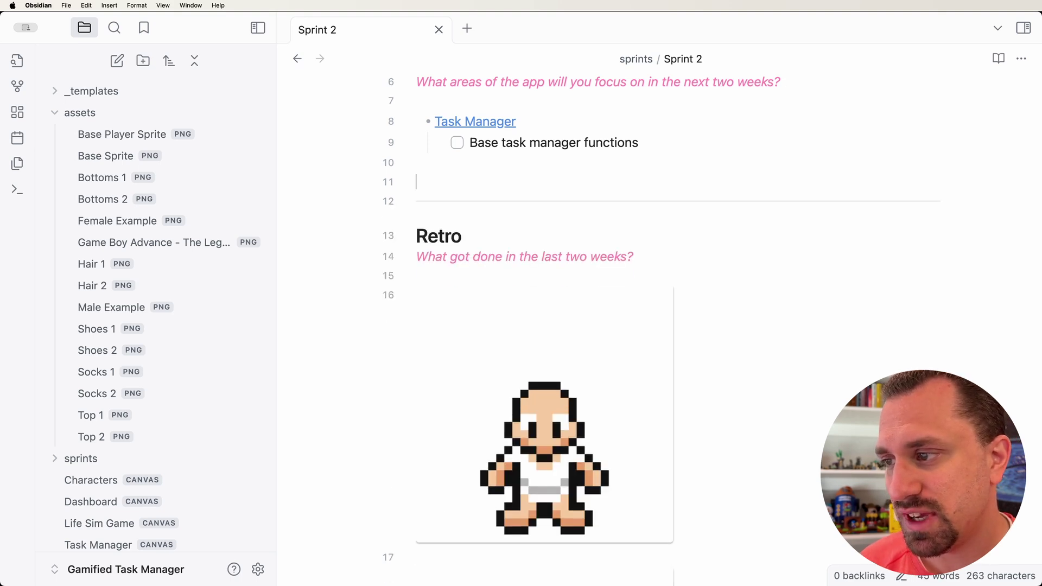
# Cut the ![[Base Player Sprite.png]] line from under Retro and paste it below the Task Manager checklist.
pyautogui.click(636, 258)
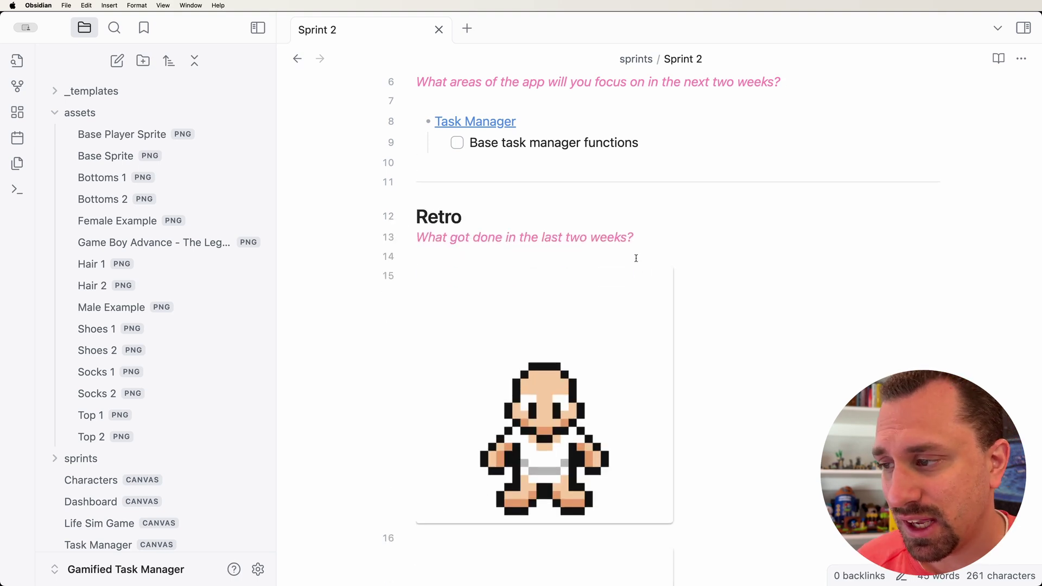
pyautogui.press('Down')
pyautogui.press('super+shift+Right')
pyautogui.press('super+x')
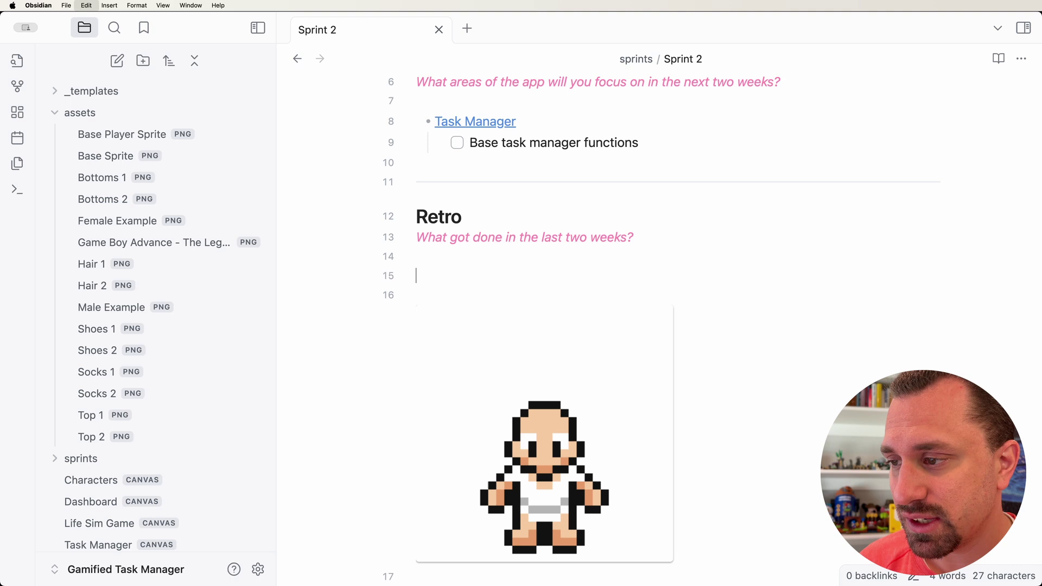
pyautogui.click(480, 164)
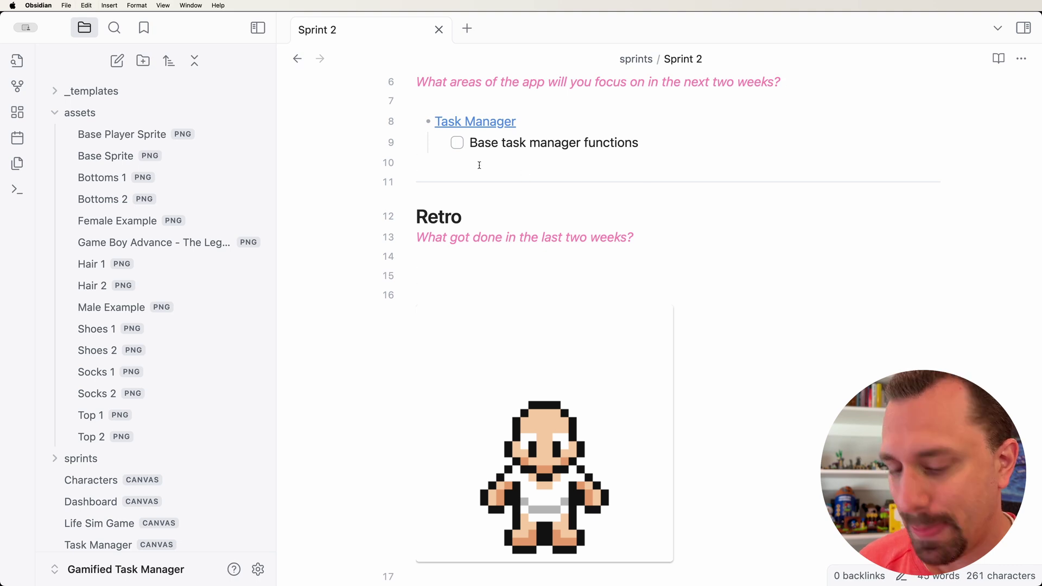
pyautogui.press('Return')
pyautogui.press('Return')
pyautogui.press('super+v')
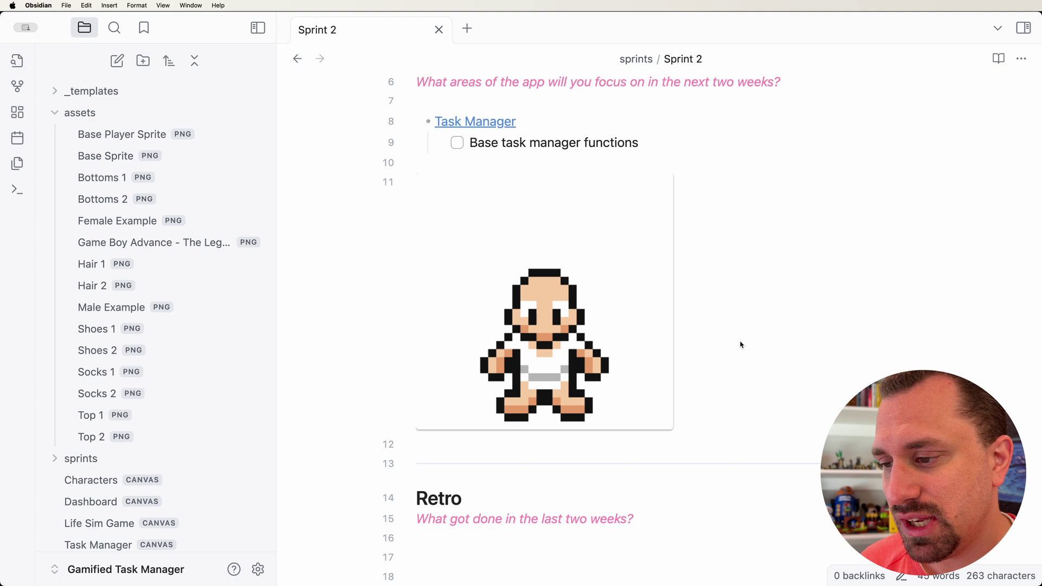
pyautogui.scroll(-5, 721, 341)
pyautogui.scroll(4, 723, 342)
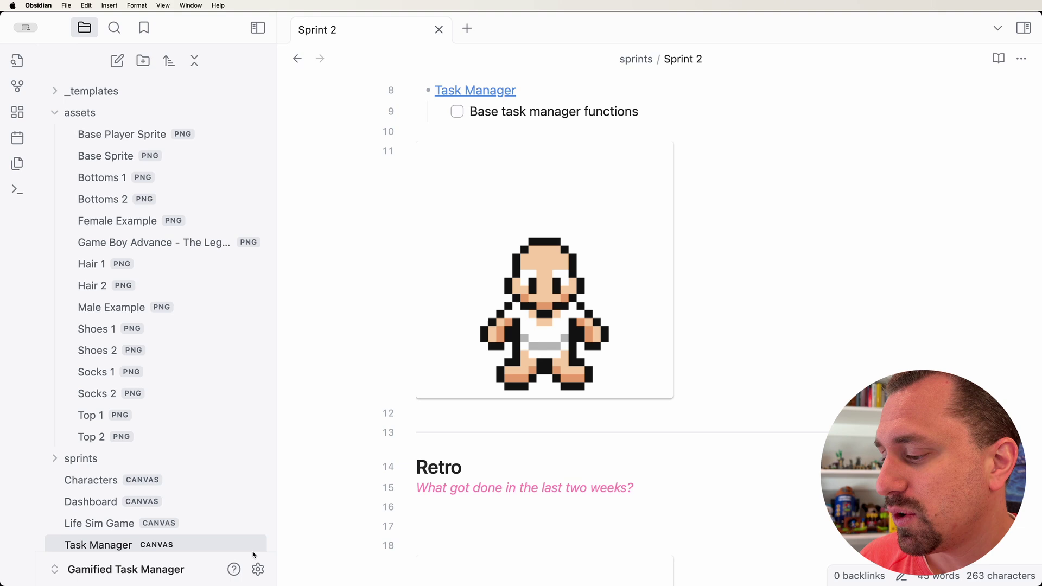
pyautogui.click(257, 569)
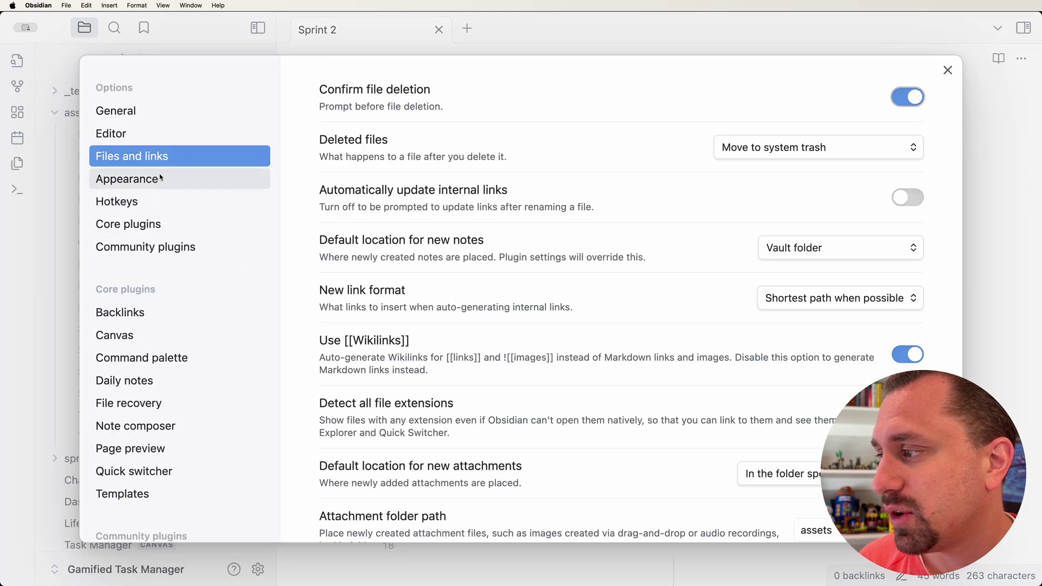
pyautogui.click(163, 204)
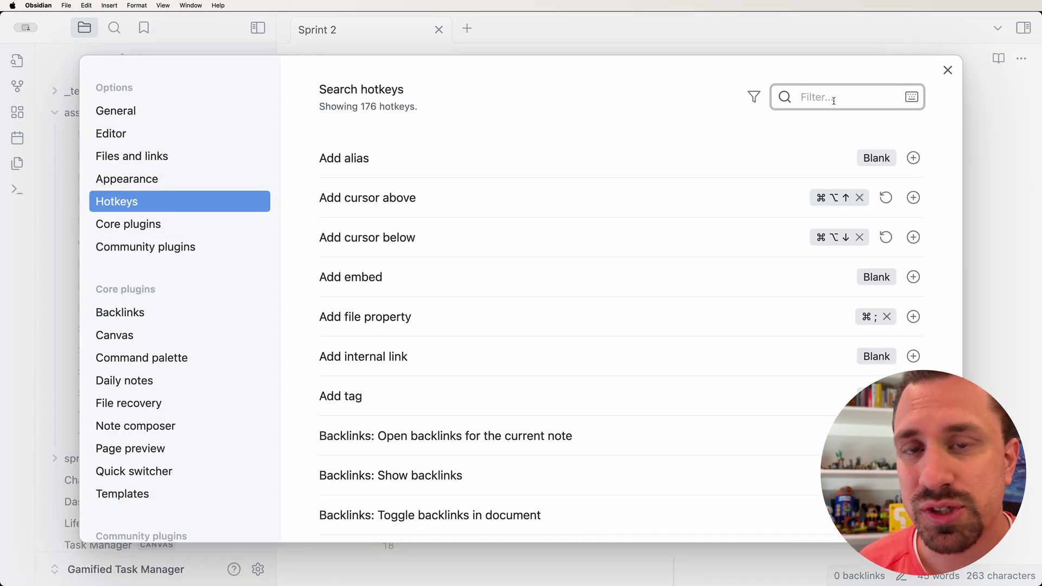
pyautogui.write('Move line')
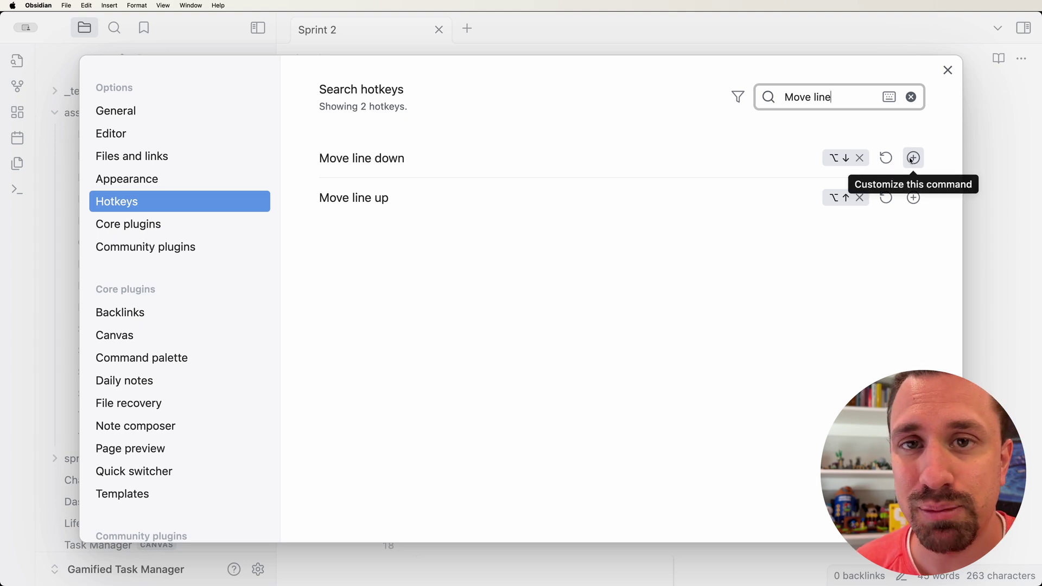
pyautogui.press('Escape')
# Shift the Base Player Sprite embed line back under the Retro question with Alt+Up/Down.
pyautogui.click(538, 166)
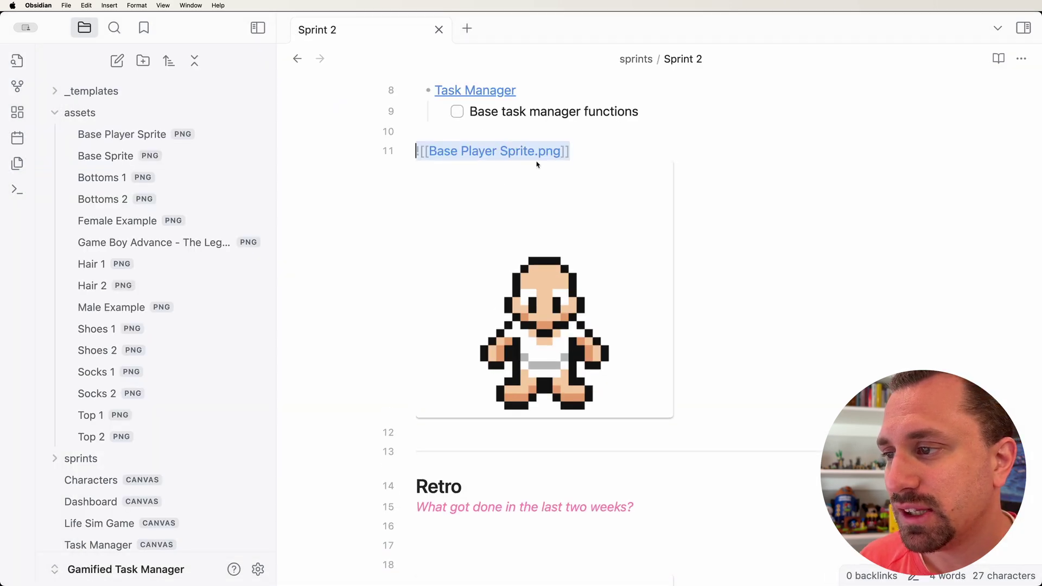
pyautogui.click(581, 152)
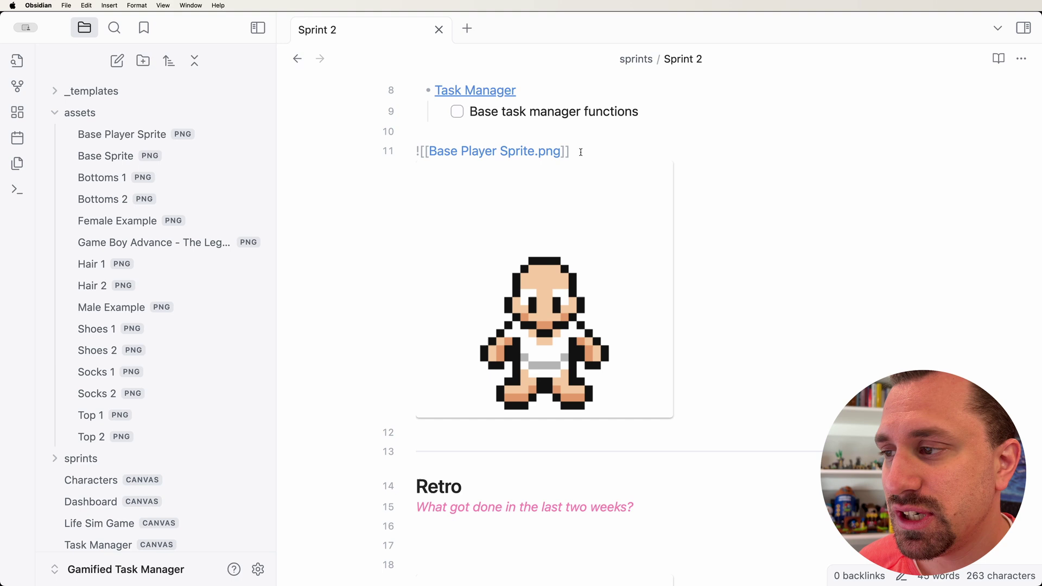
pyautogui.hotkey('alt', 'Down')
pyautogui.hotkey('alt', 'Down')
pyautogui.hotkey('alt', 'Down')
pyautogui.hotkey('alt', 'Down')
pyautogui.hotkey('alt', 'Down')
pyautogui.hotkey('alt', 'Down')
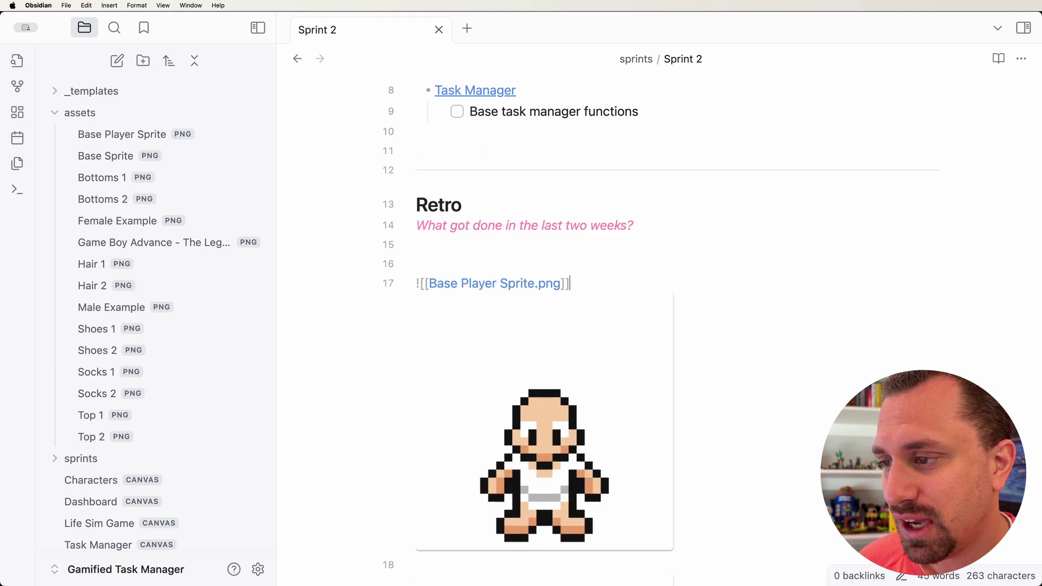
pyautogui.hotkey('alt', 'Down')
pyautogui.hotkey('alt', 'Up')
pyautogui.hotkey('alt', 'Up')
pyautogui.hotkey('alt', 'Up')
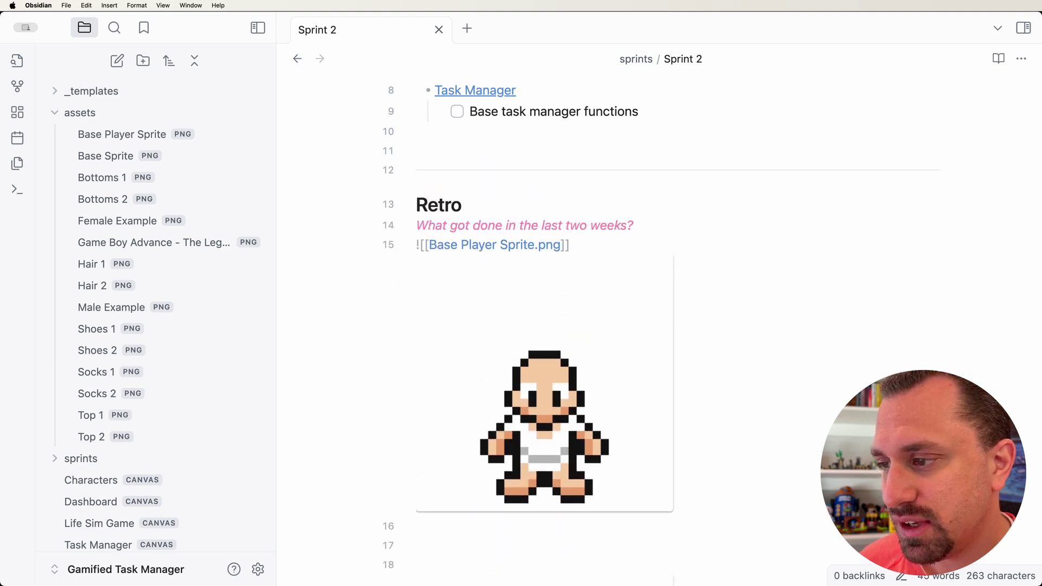
pyautogui.hotkey('alt', 'Up')
pyautogui.hotkey('alt', 'Up')
pyautogui.hotkey('alt', 'Up')
pyautogui.hotkey('alt', 'Up')
pyautogui.hotkey('alt', 'Up')
pyautogui.hotkey('alt', 'Up')
pyautogui.hotkey('alt', 'Up')
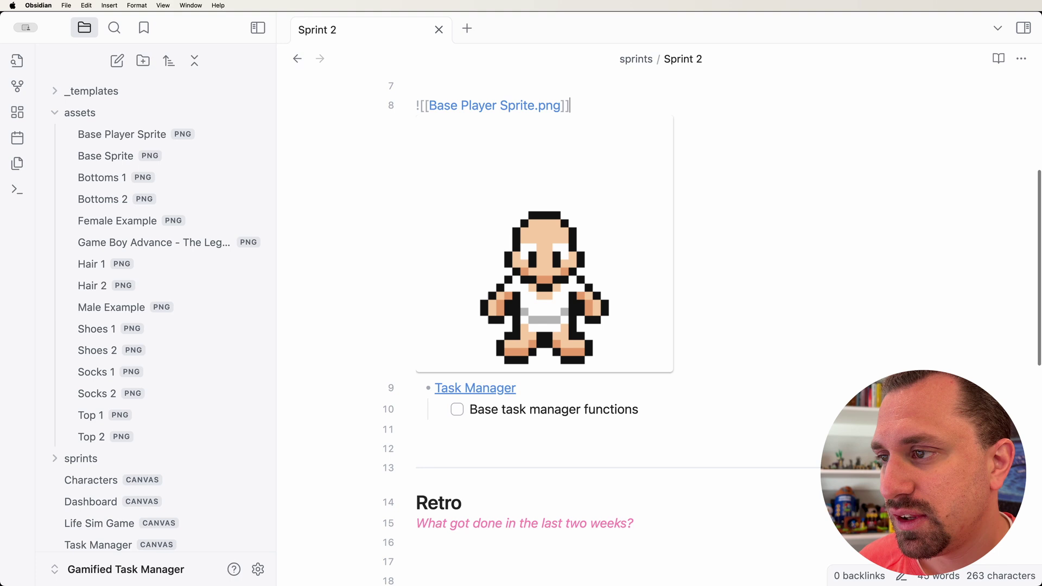
pyautogui.hotkey('alt', 'Down')
pyautogui.hotkey('alt', 'Down')
pyautogui.hotkey('alt', 'Down')
pyautogui.hotkey('alt', 'Down')
pyautogui.hotkey('alt', 'Down')
pyautogui.hotkey('alt', 'Down')
pyautogui.hotkey('alt', 'Down')
pyautogui.hotkey('alt', 'Down')
pyautogui.hotkey('alt', 'Down')
pyautogui.hotkey('alt', 'Up')
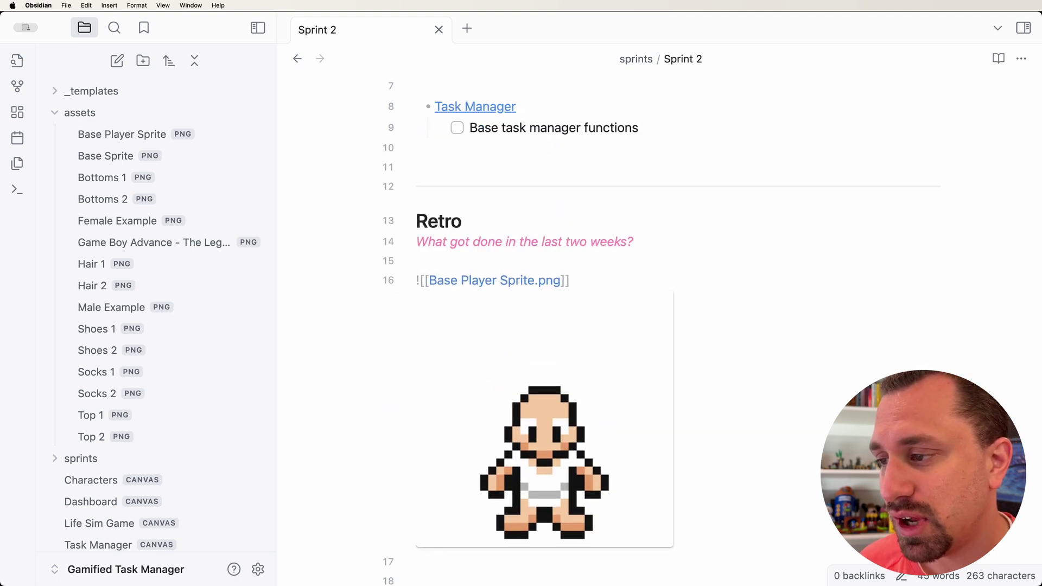
# Delete the extra blank line before the Retro divider, keeping the one above Base Sprite.
pyautogui.press('Up')
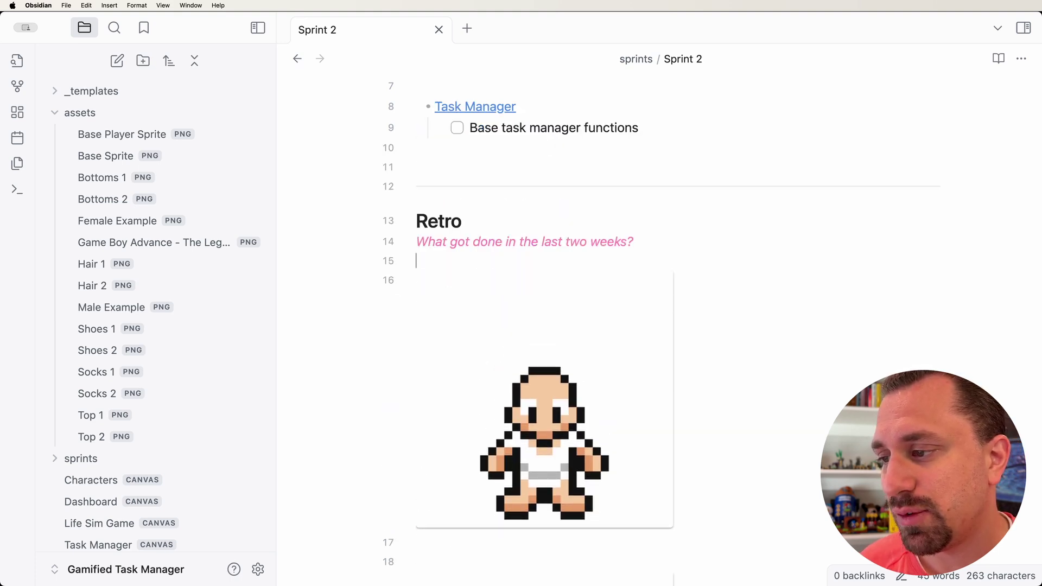
pyautogui.scroll(-5, 581, 157)
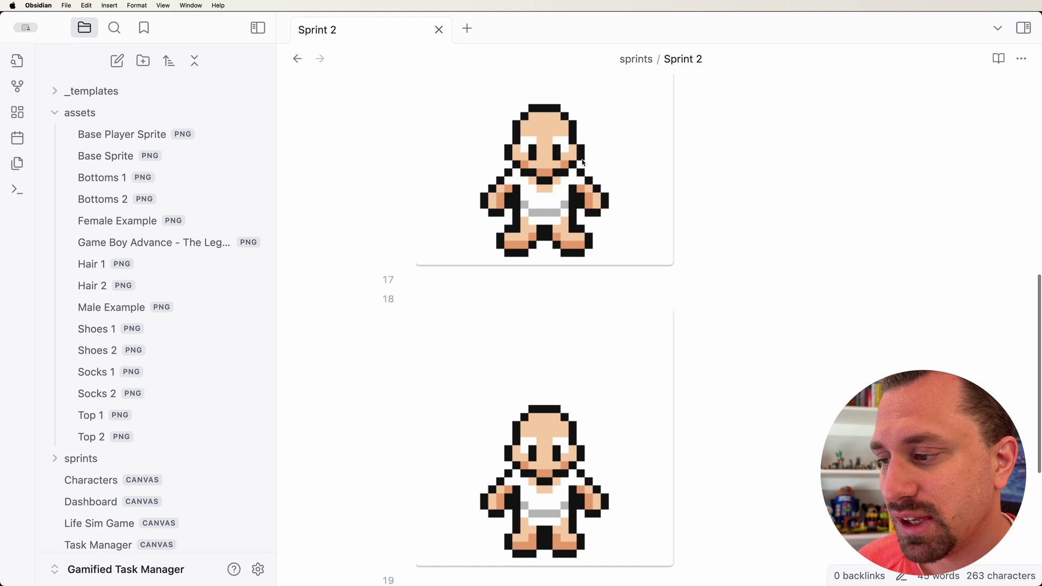
pyautogui.click(516, 254)
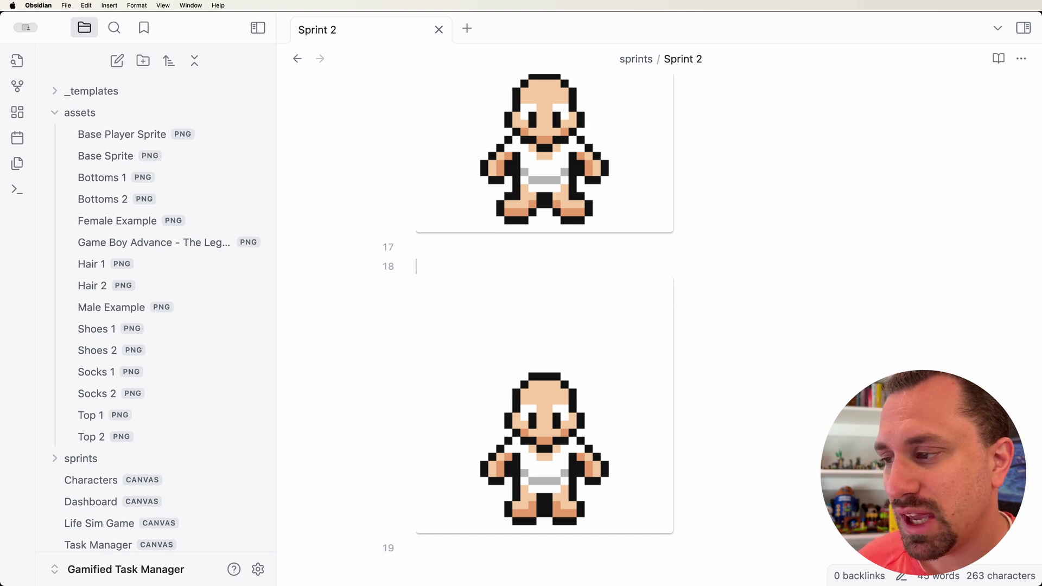
pyautogui.press('Delete')
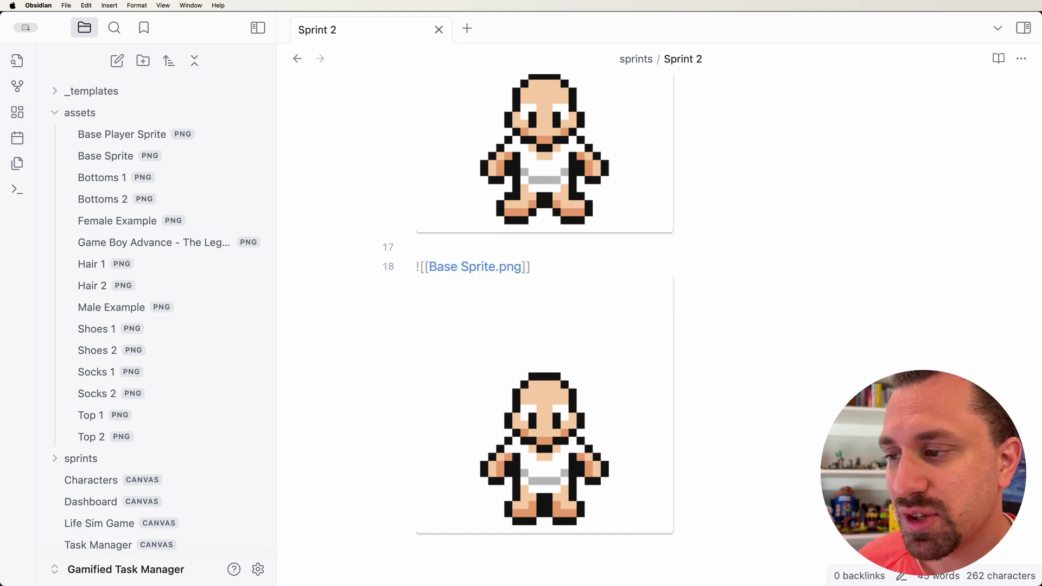
pyautogui.press('super+z')
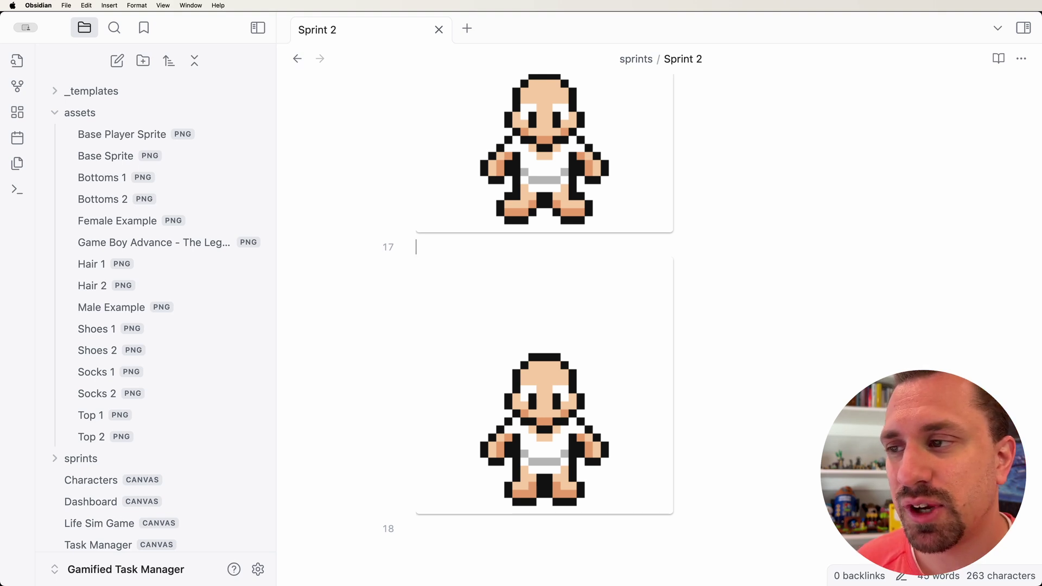
pyautogui.scroll(5, 602, 212)
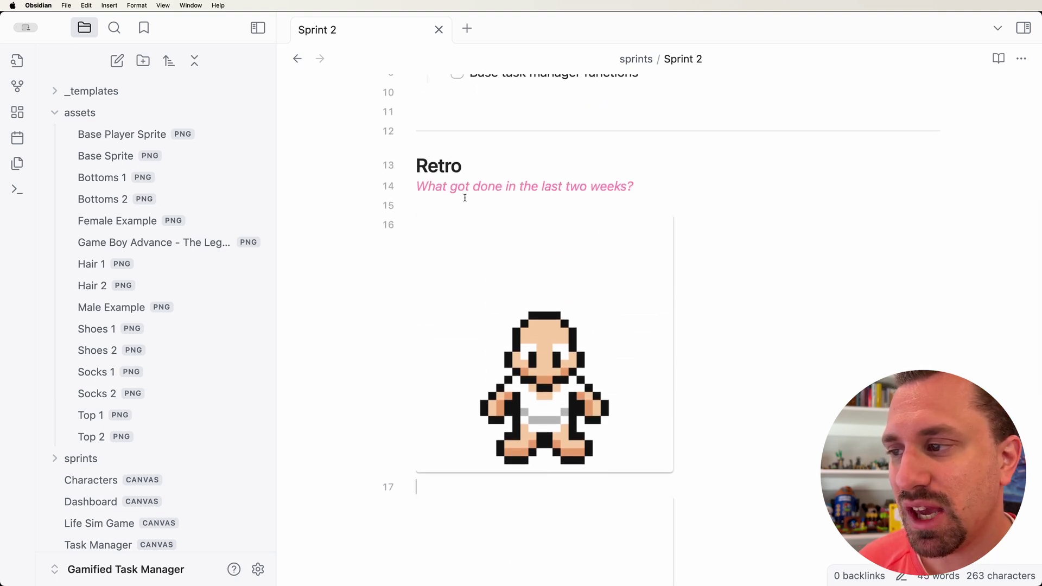
pyautogui.click(472, 210)
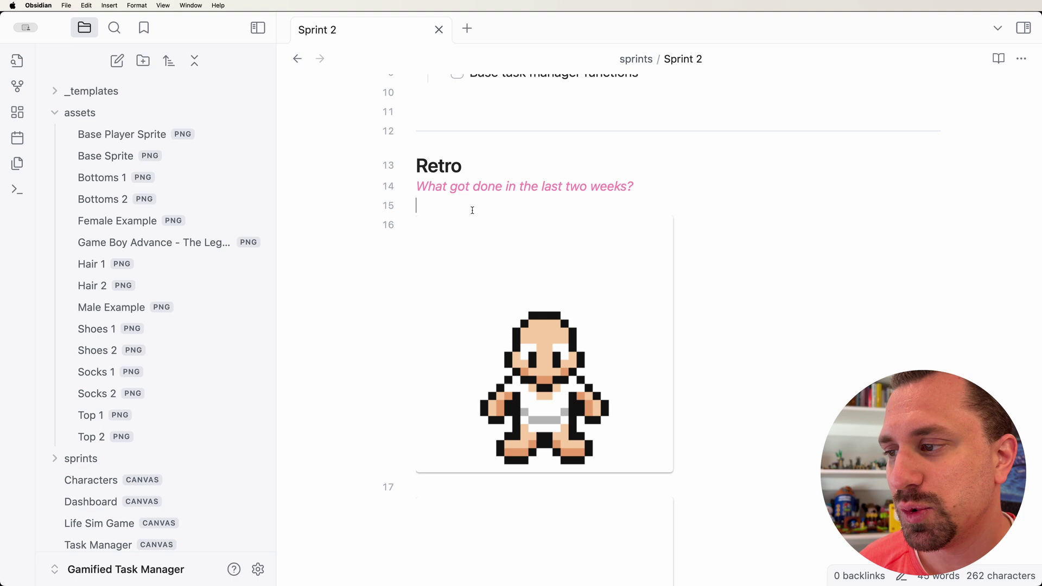
pyautogui.scroll(6, 472, 210)
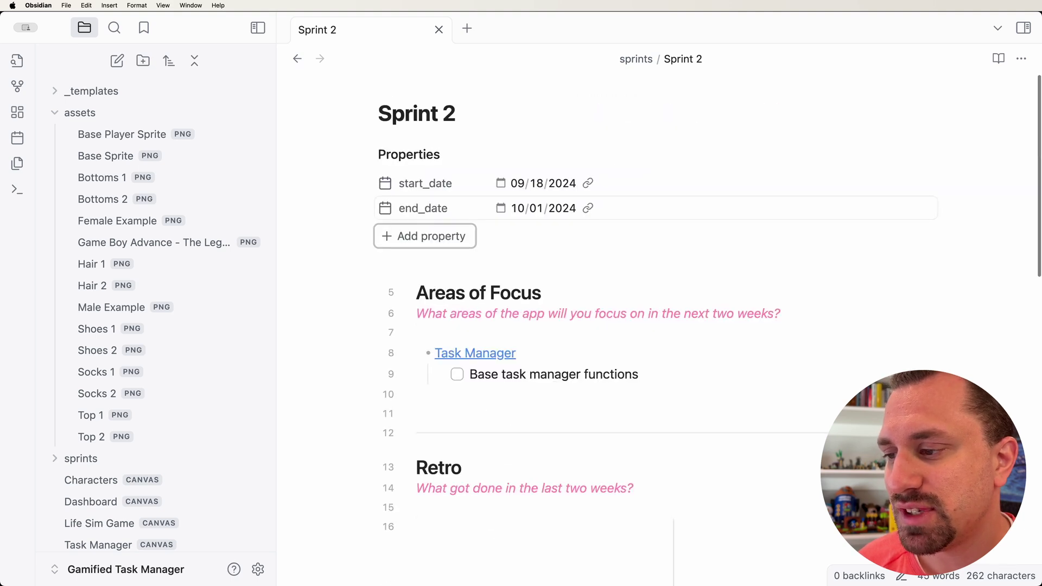
pyautogui.scroll(-3, 486, 258)
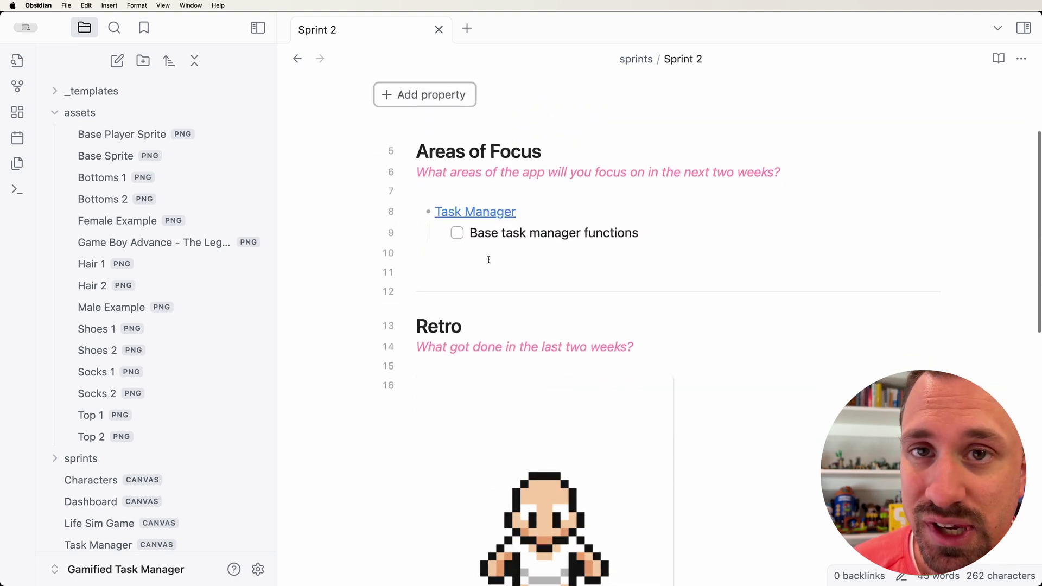
pyautogui.click(452, 272)
pyautogui.press('BackSpace')
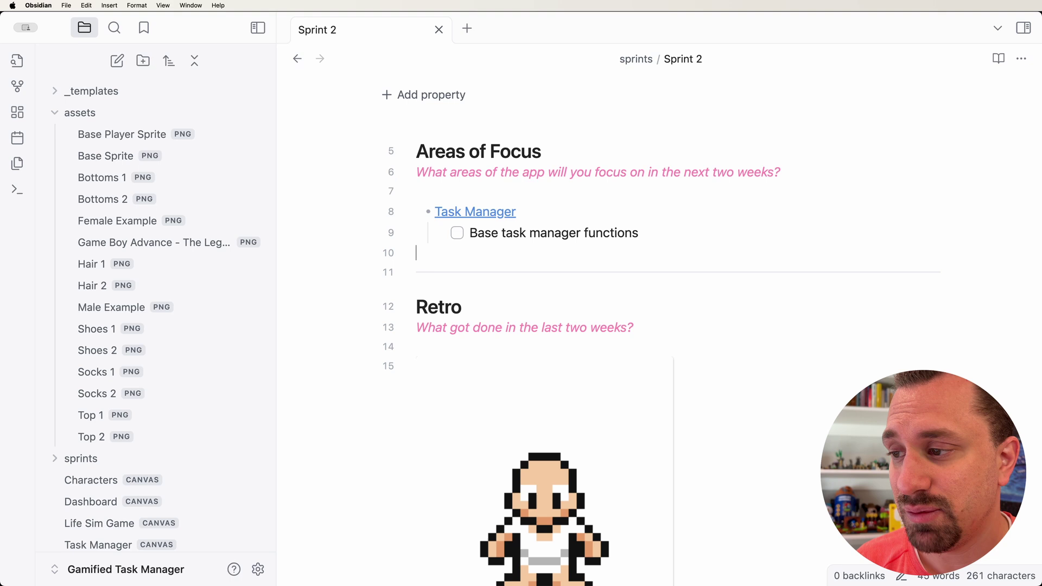
pyautogui.click(646, 328)
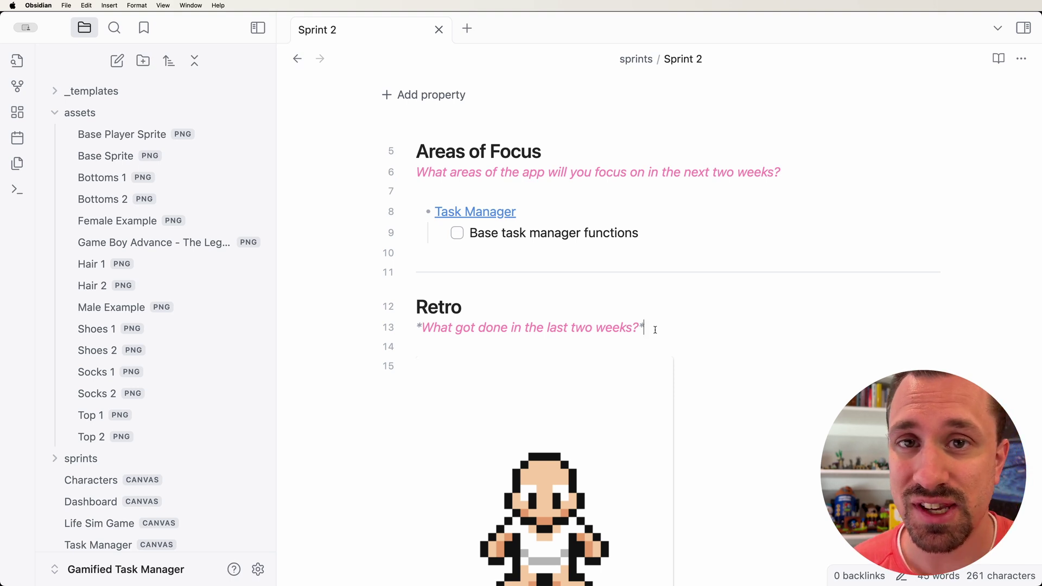
# Collapse assets, open the Characters canvas, and zoom in on the character nodes.
pyautogui.click(56, 113)
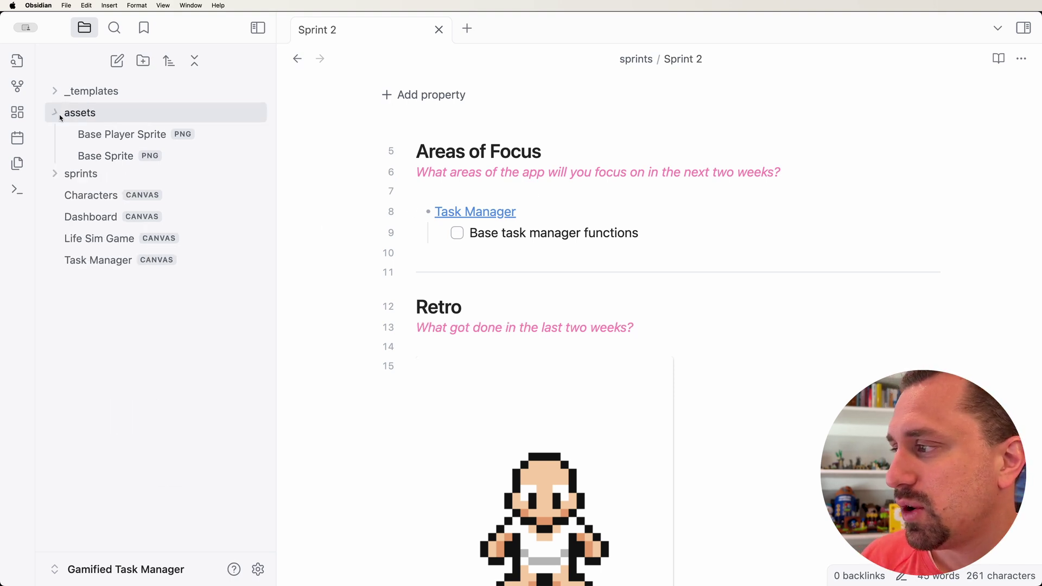
pyautogui.click(89, 156)
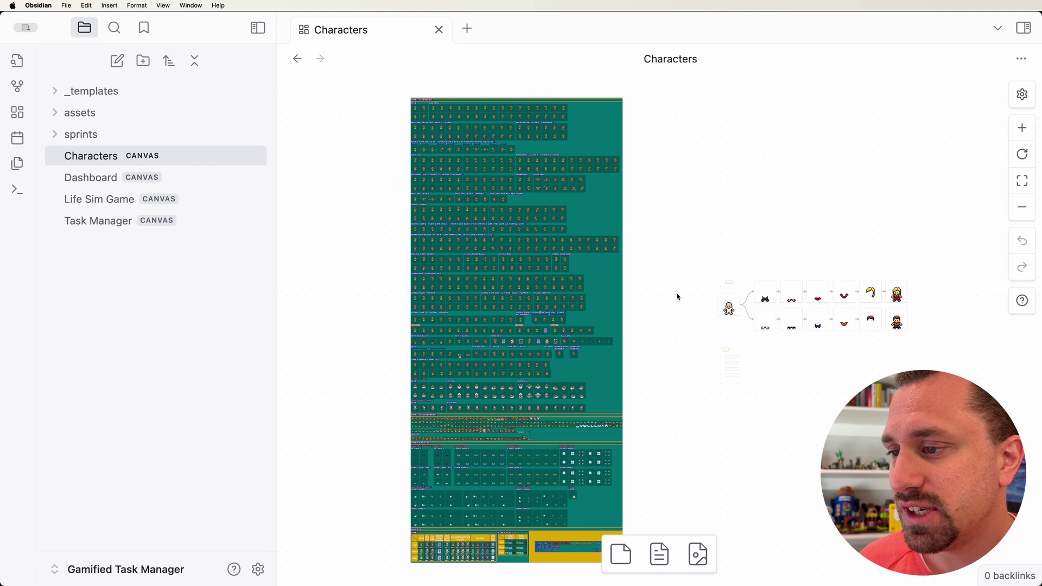
pyautogui.scroll(3, 836, 352)
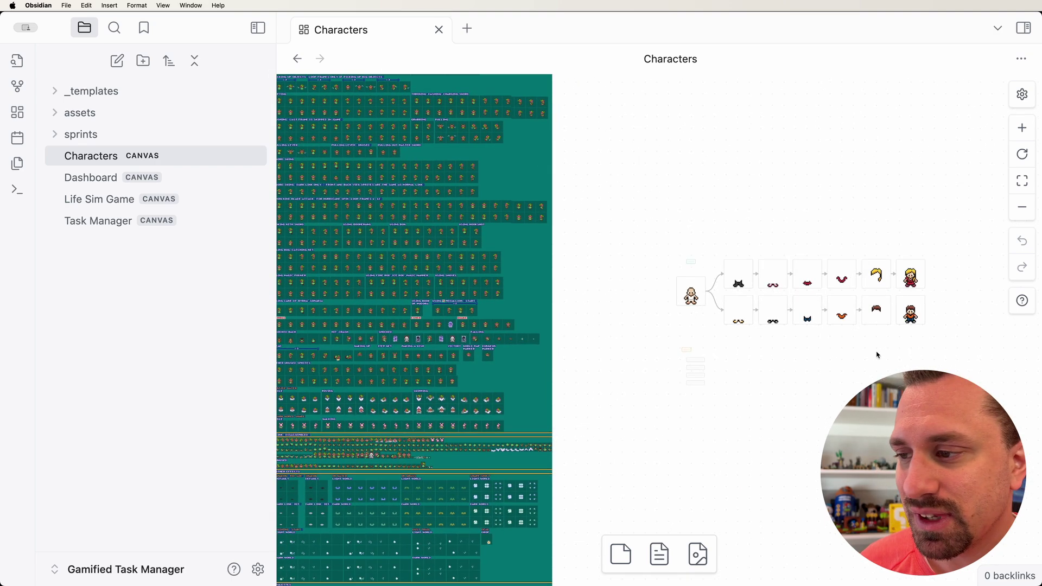
pyautogui.scroll(3, 926, 365)
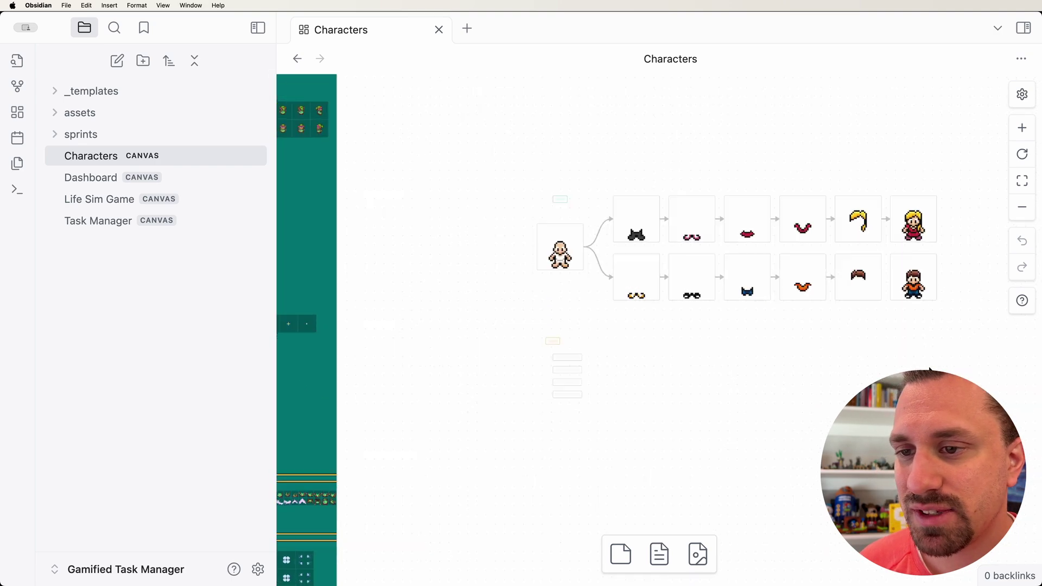
pyautogui.scroll(2, 908, 335)
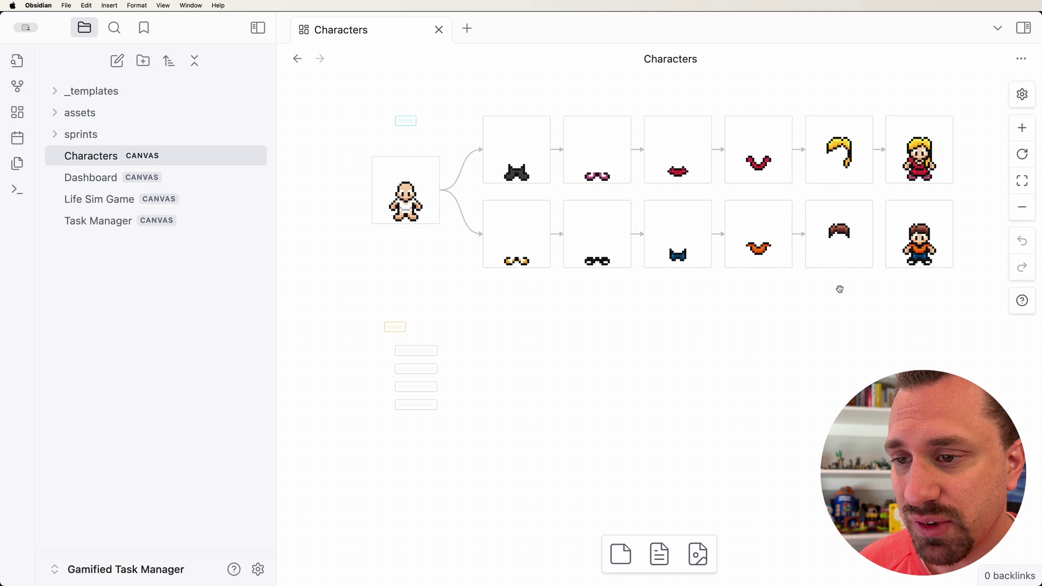
pyautogui.scroll(1, 840, 289)
pyautogui.scroll(2, 833, 349)
pyautogui.scroll(1, 833, 349)
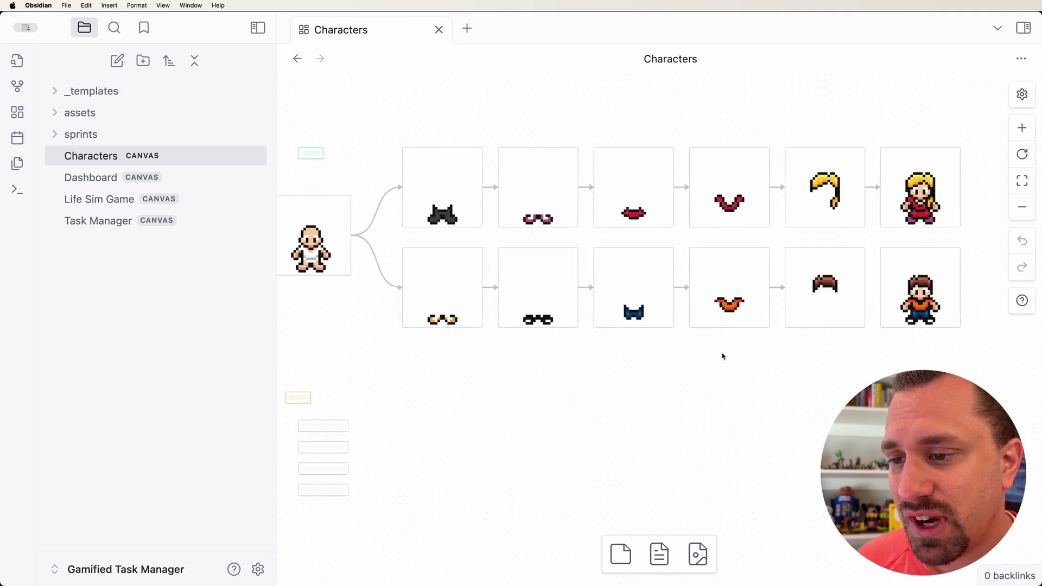
pyautogui.hscroll(-1, 733, 354)
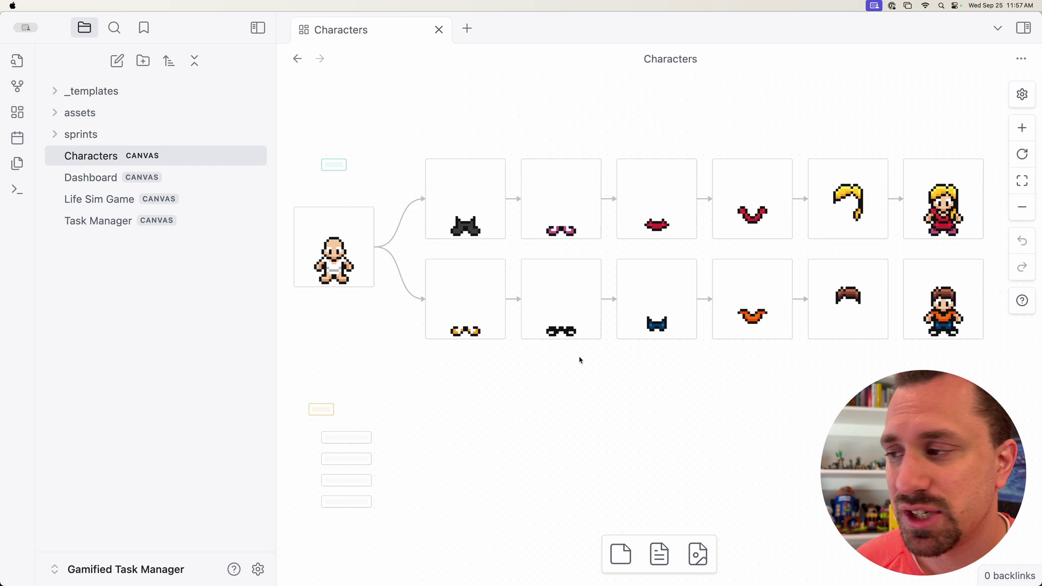
# Place Female.png from Finder above the female character, then start a new image card below the base sprite.
pyautogui.press('super+Tab')
pyautogui.press('Tab')
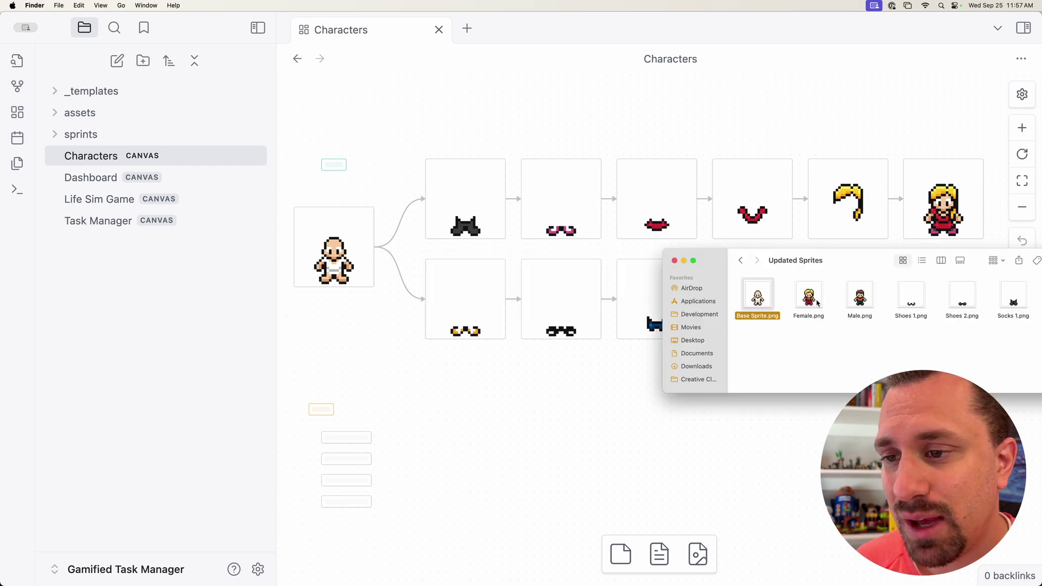
pyautogui.moveTo(808, 296); pyautogui.dragTo(917, 122)
pyautogui.click(944, 133)
pyautogui.click(64, 118)
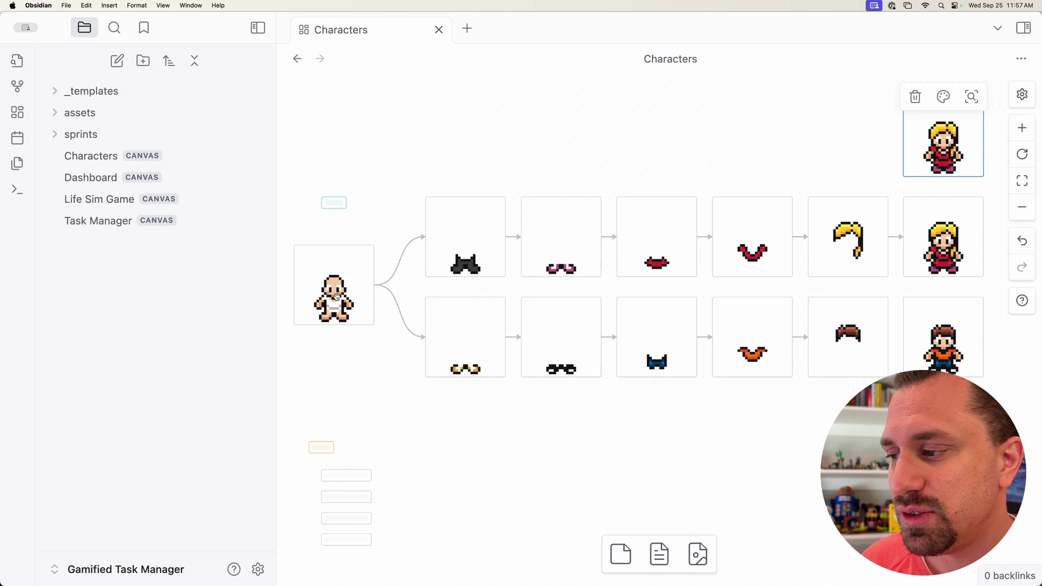
pyautogui.moveTo(697, 552); pyautogui.dragTo(336, 379)
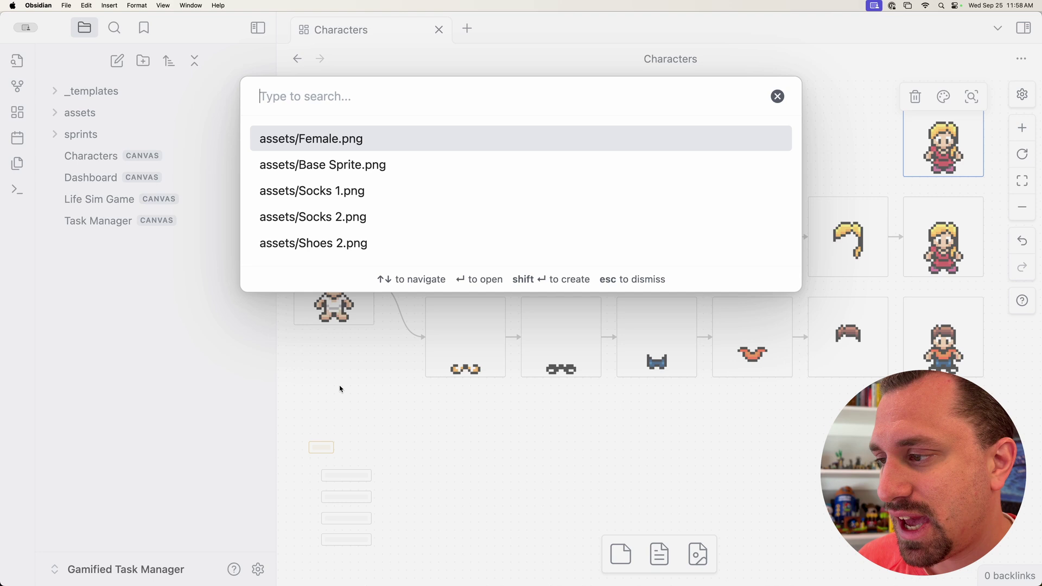
# Replace the old base sprite card with a new Base Sprite.png card in the same spot.
pyautogui.click(327, 169)
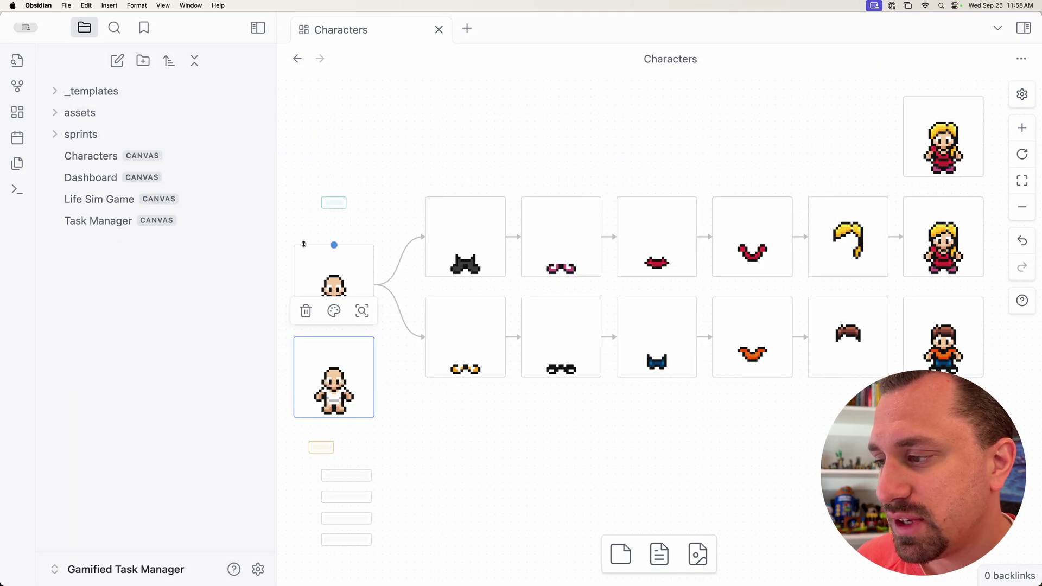
pyautogui.click(326, 273)
pyautogui.click(305, 218)
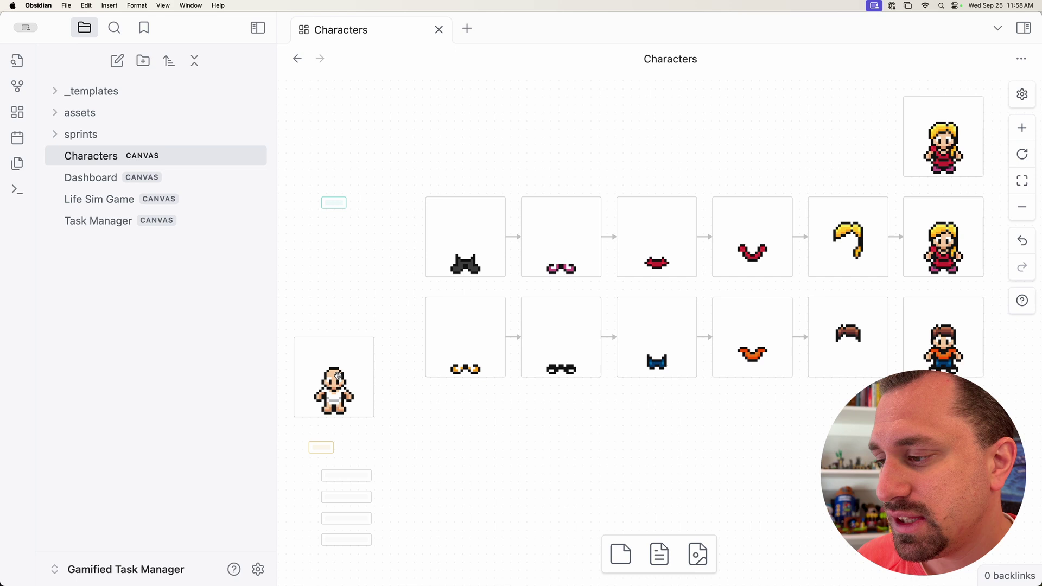
pyautogui.moveTo(337, 374); pyautogui.dragTo(337, 292)
pyautogui.click(376, 290)
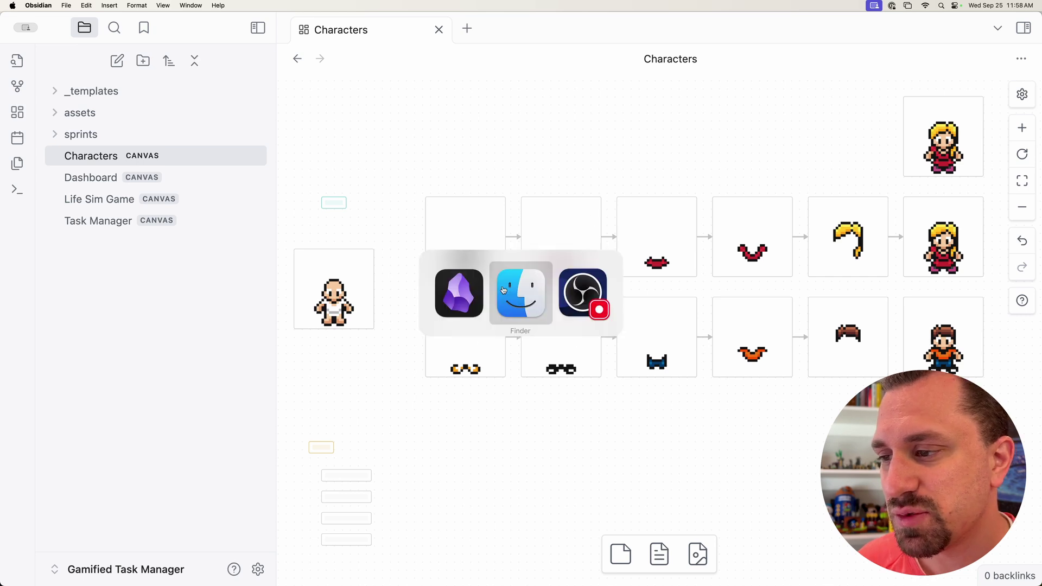
# Drag Shoes 1.png and Socks 1.png from Finder onto the canvas as new cards.
pyautogui.press('super+Tab')
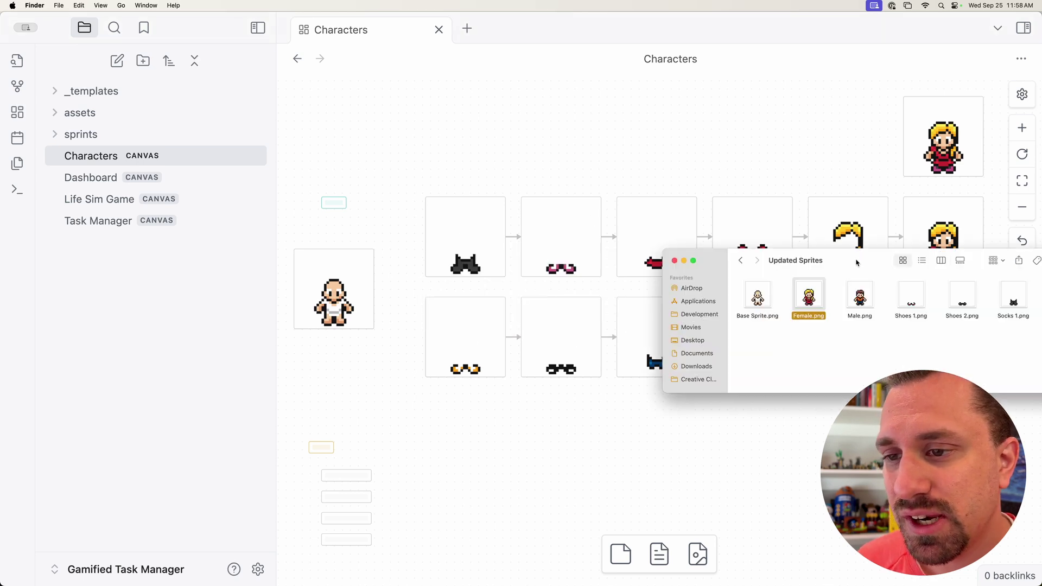
pyautogui.moveTo(856, 263); pyautogui.dragTo(548, 416)
pyautogui.click(552, 449)
pyautogui.moveTo(604, 455); pyautogui.dragTo(560, 116)
pyautogui.moveTo(705, 450); pyautogui.dragTo(453, 123)
# Delete the old black-socks and pink cards and move the new cards into their row slots.
pyautogui.click(467, 242)
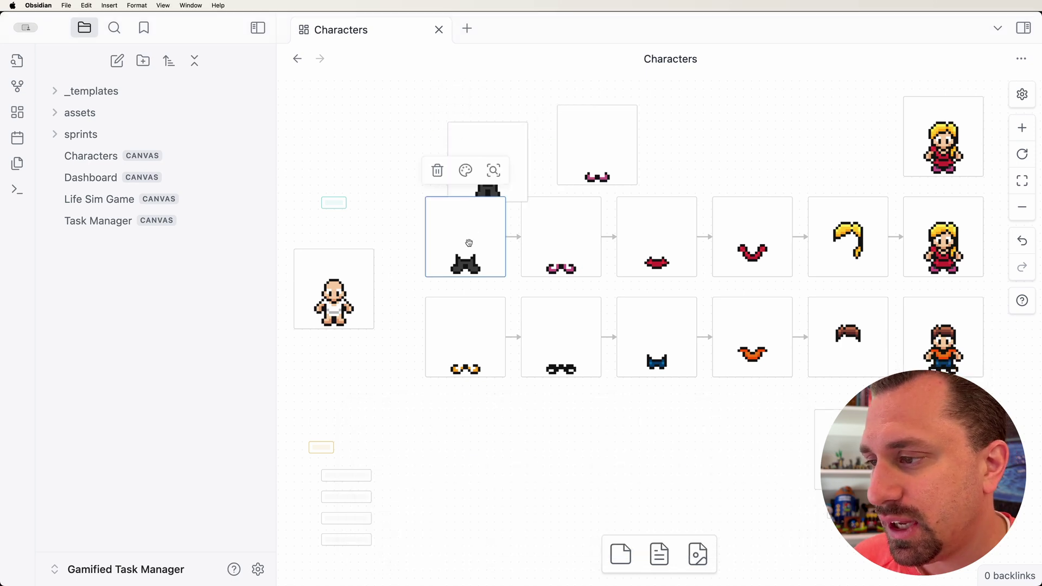
pyautogui.click(435, 171)
pyautogui.click(542, 202)
pyautogui.click(532, 170)
pyautogui.moveTo(467, 155); pyautogui.dragTo(444, 230)
pyautogui.moveTo(597, 143); pyautogui.dragTo(568, 230)
# Connect the baby card with edges to the top black-socks and bottom orange-socks cards.
pyautogui.click(483, 331)
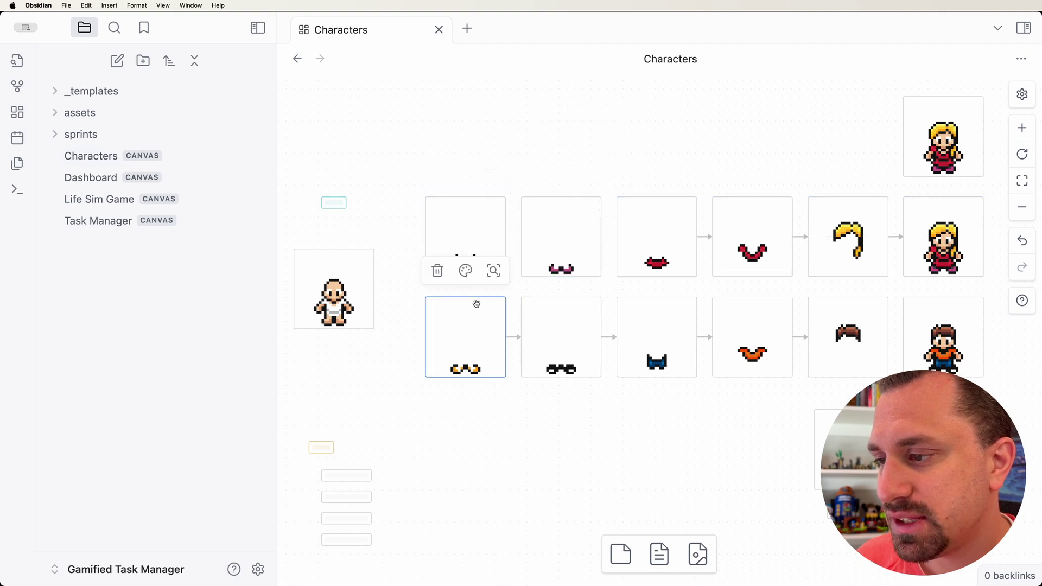
pyautogui.click(370, 285)
pyautogui.moveTo(374, 290); pyautogui.dragTo(438, 232)
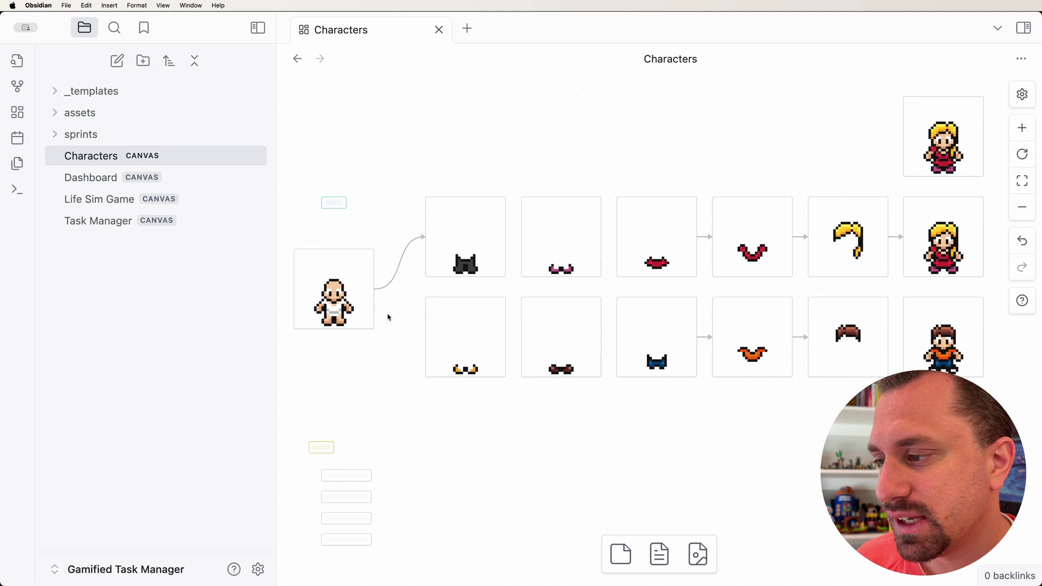
pyautogui.moveTo(375, 290); pyautogui.dragTo(435, 342)
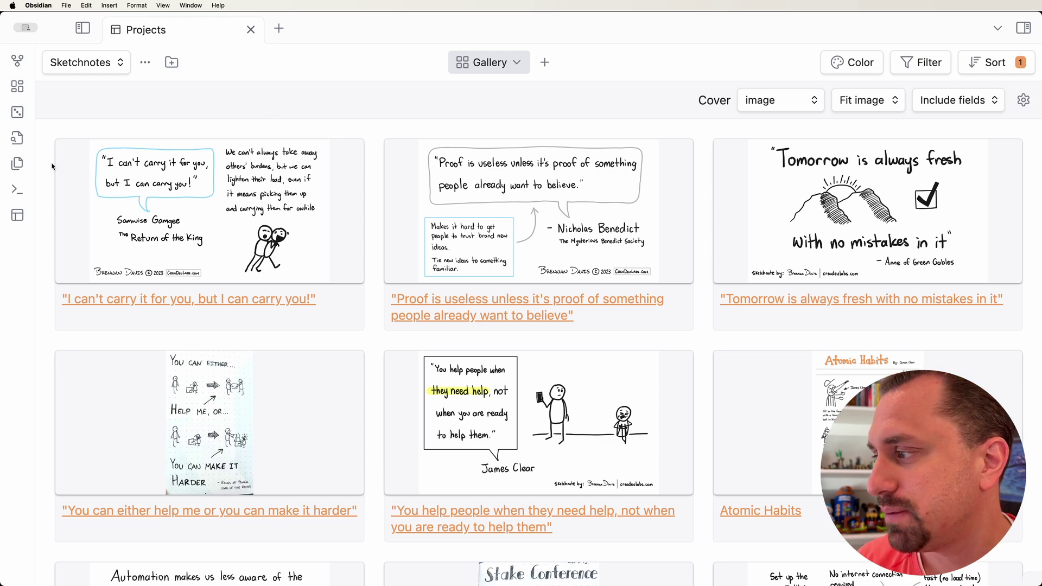
# Show the file list, then view the Projects plugin's page in the community plugin browser and close it.
pyautogui.click(82, 28)
pyautogui.click(257, 568)
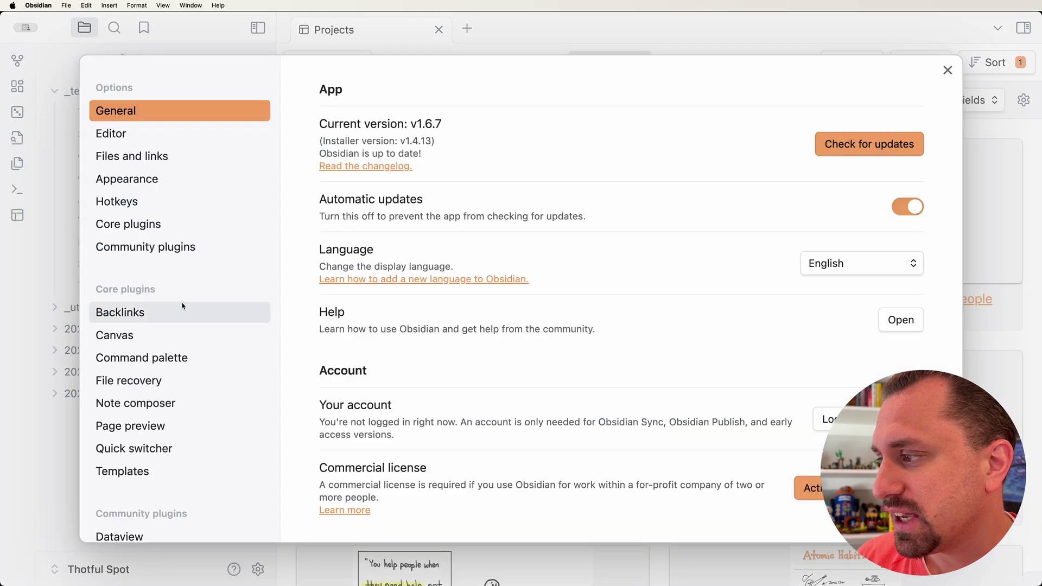
pyautogui.click(163, 255)
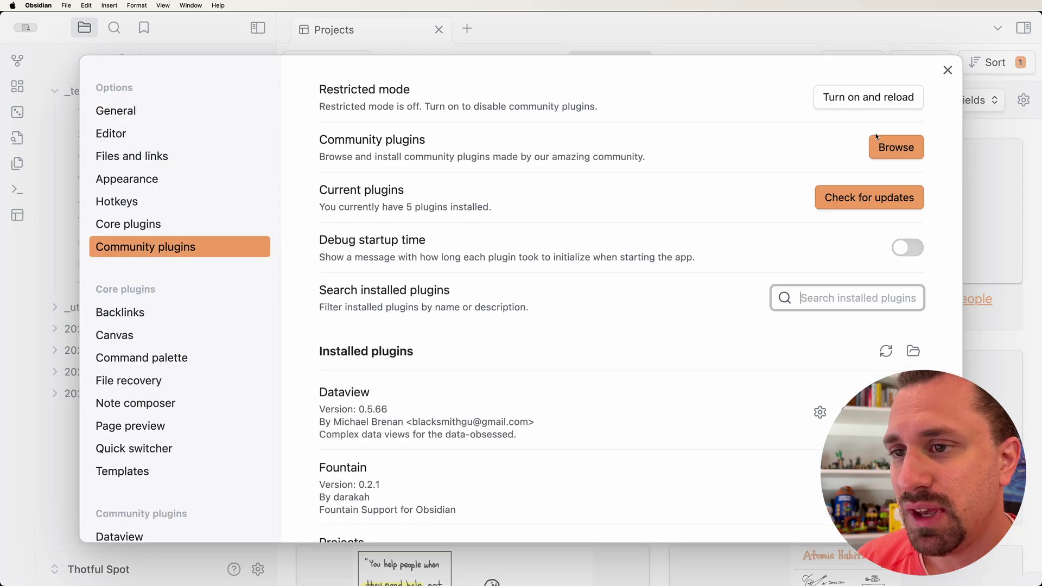
pyautogui.click(896, 147)
pyautogui.write('Projects')
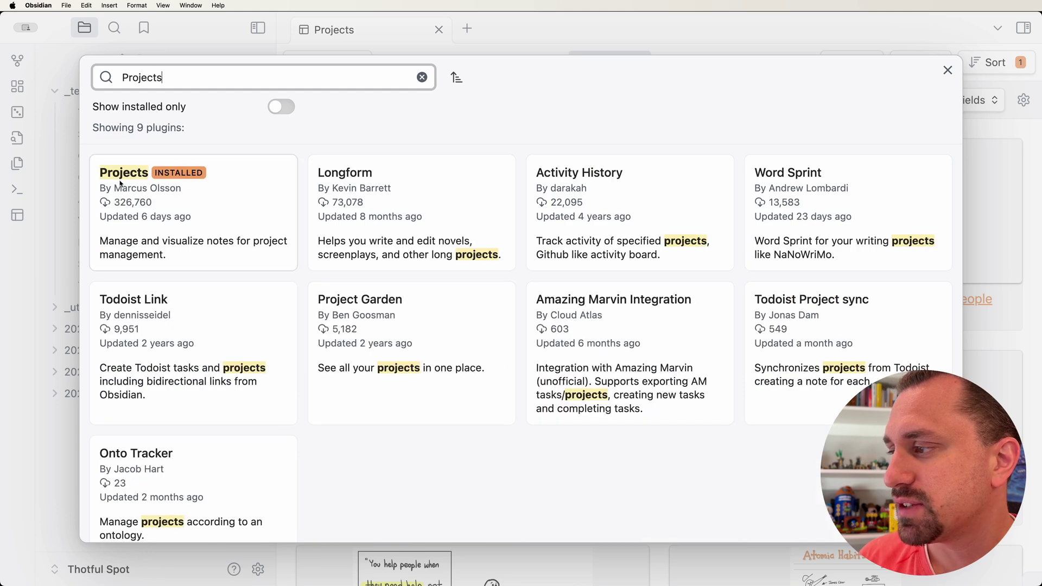
pyautogui.click(179, 193)
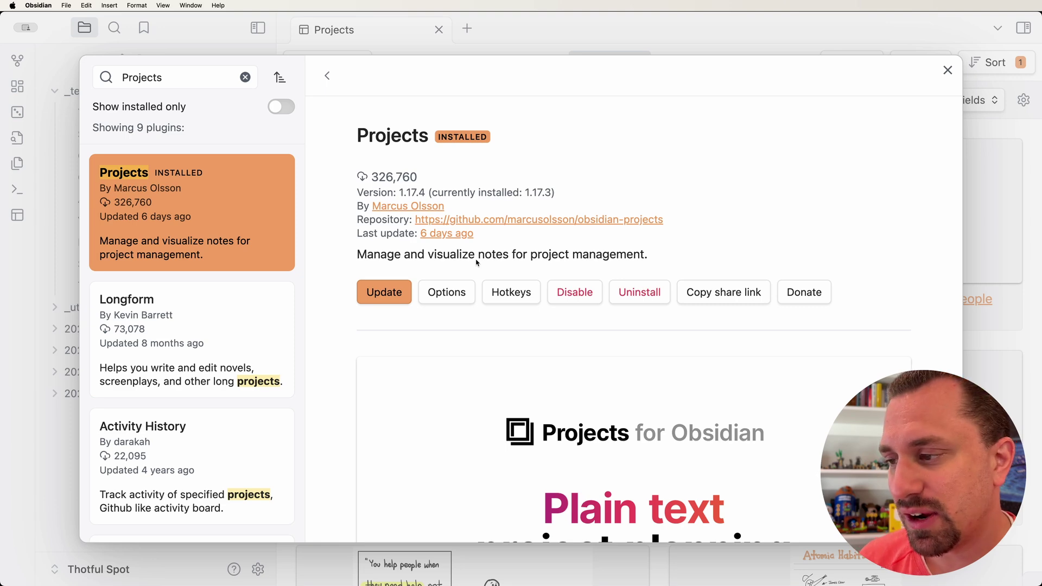
pyautogui.press('Escape')
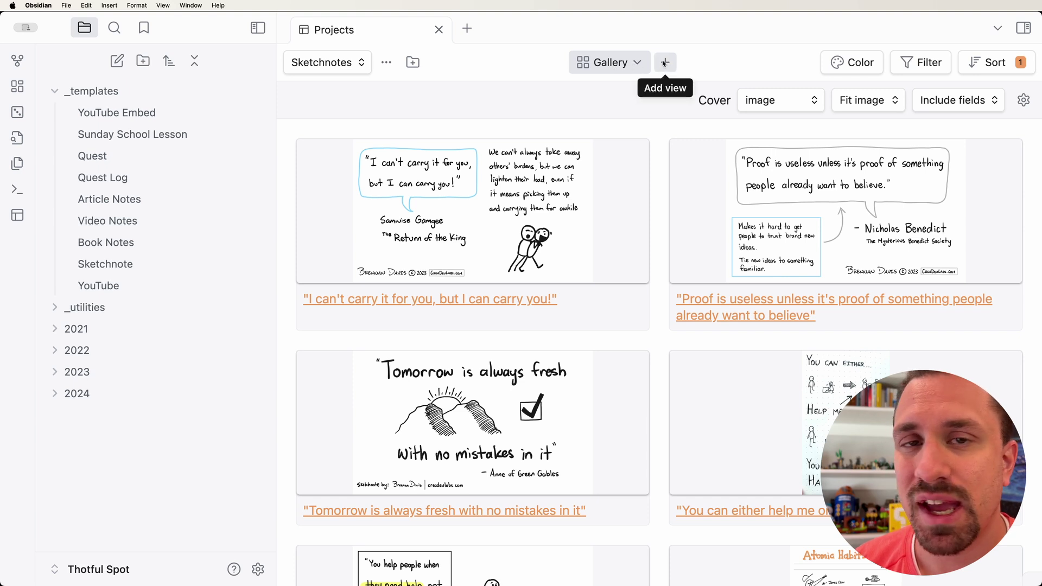
pyautogui.click(386, 62)
pyautogui.click(416, 69)
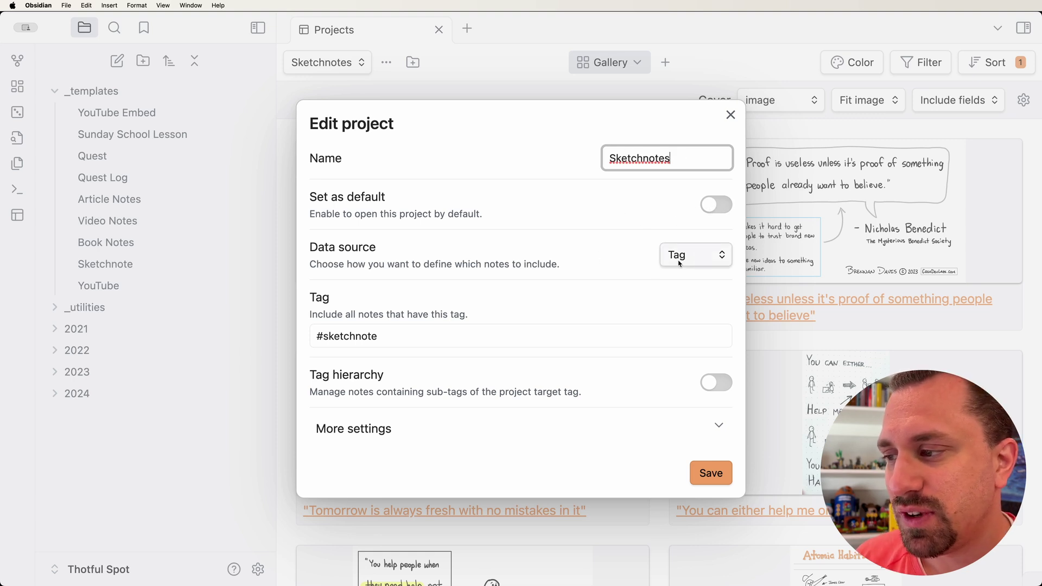
pyautogui.click(696, 260)
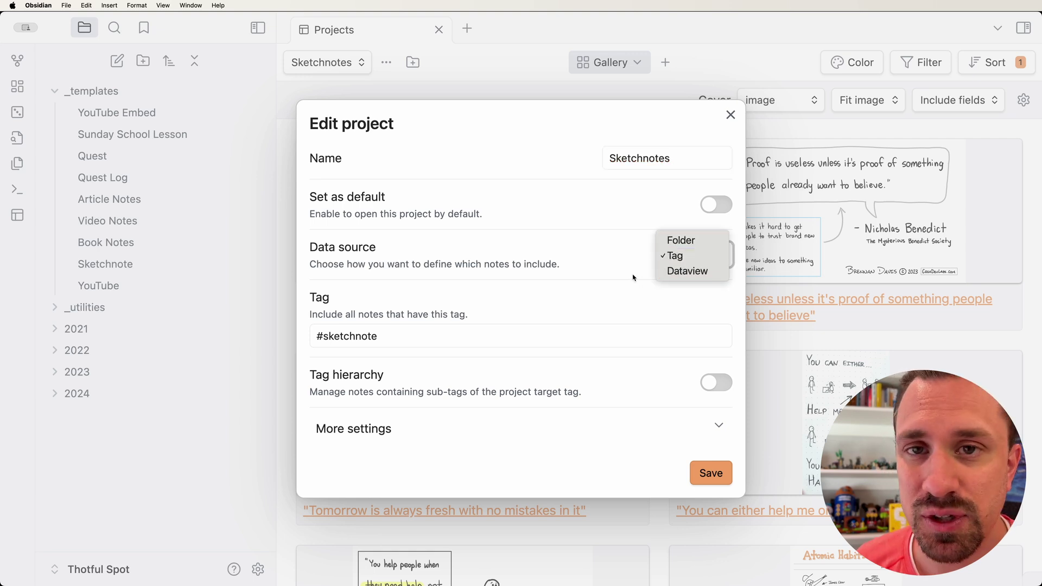
pyautogui.click(608, 259)
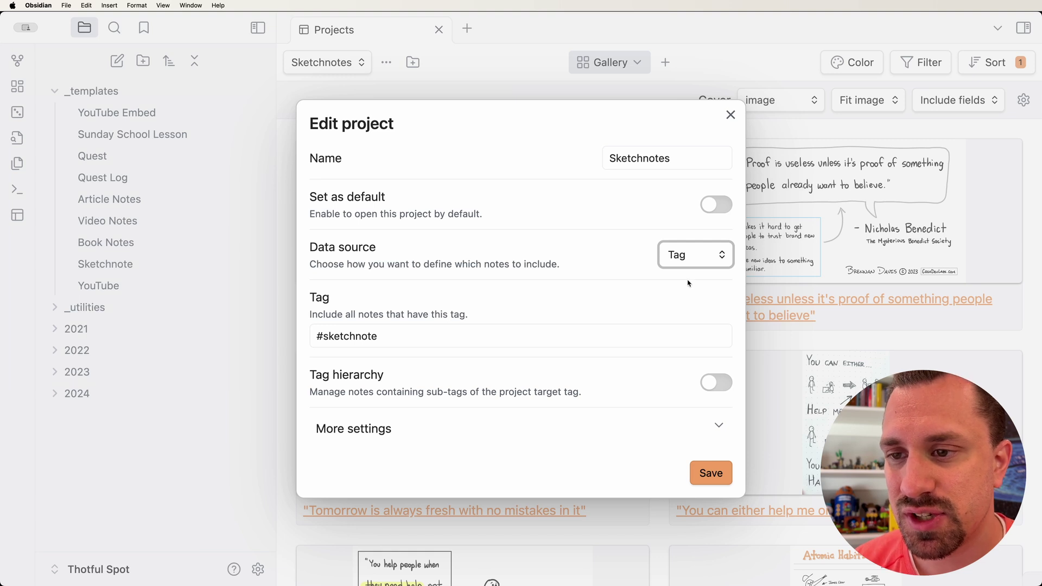
pyautogui.click(719, 427)
pyautogui.scroll(-2, 607, 391)
pyautogui.scroll(-4, 607, 392)
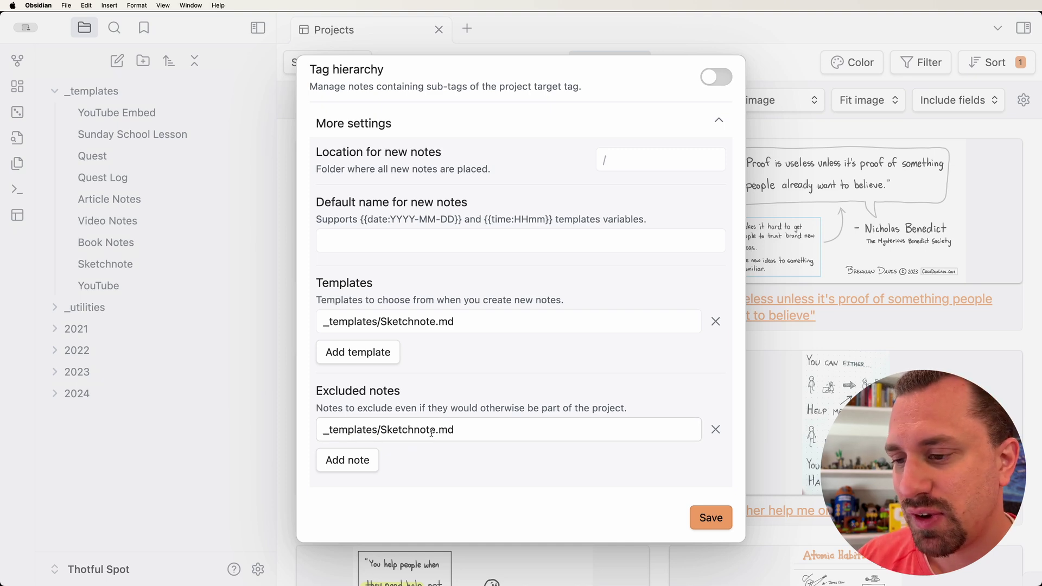
pyautogui.click(704, 516)
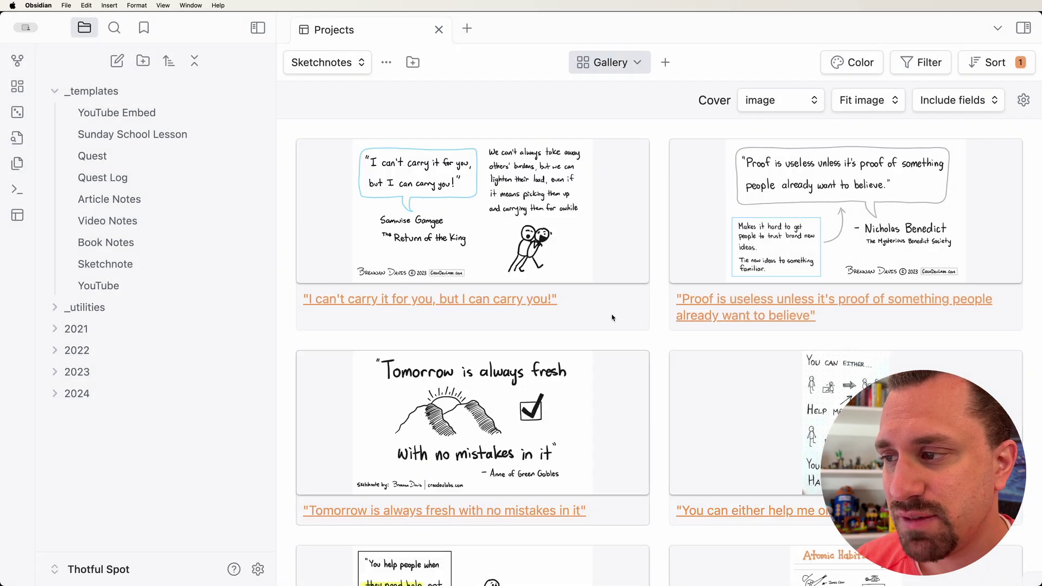
# Open the Sketchnote template, then the 'Don't think outside the box' note via quick switcher.
pyautogui.click(119, 264)
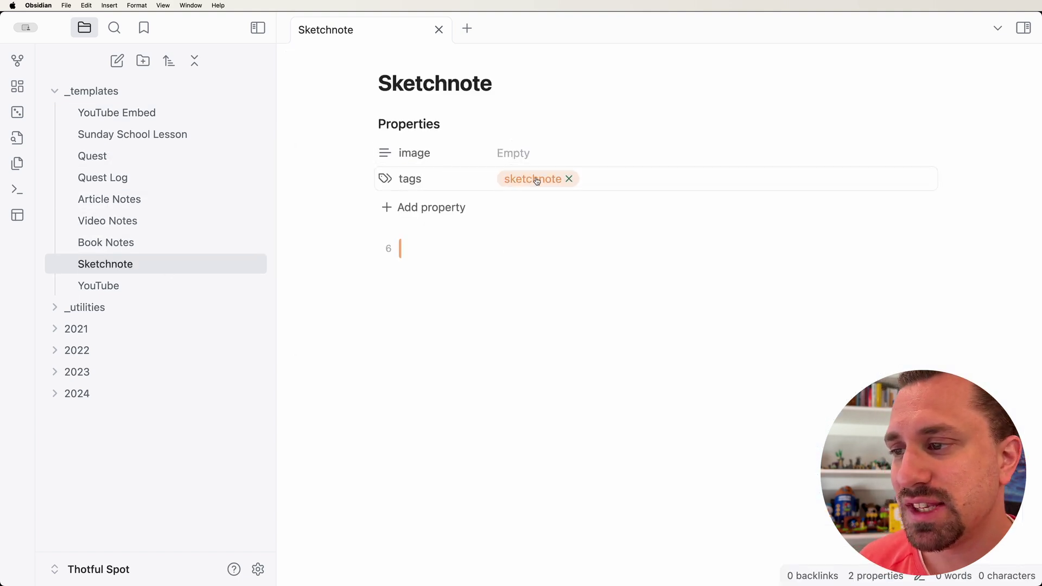
pyautogui.press('super+o')
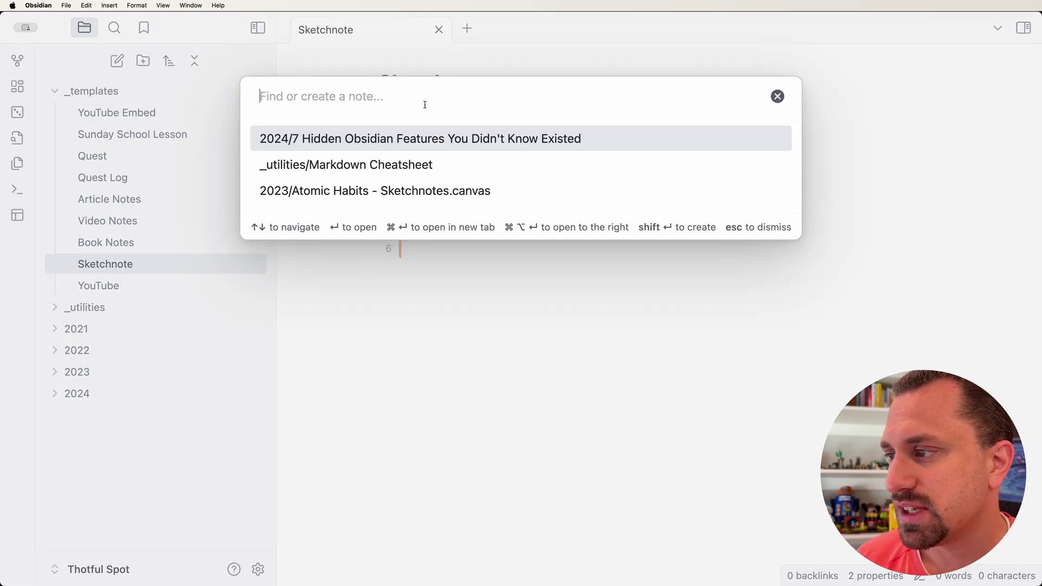
pyautogui.write('don')
pyautogui.click(795, 275)
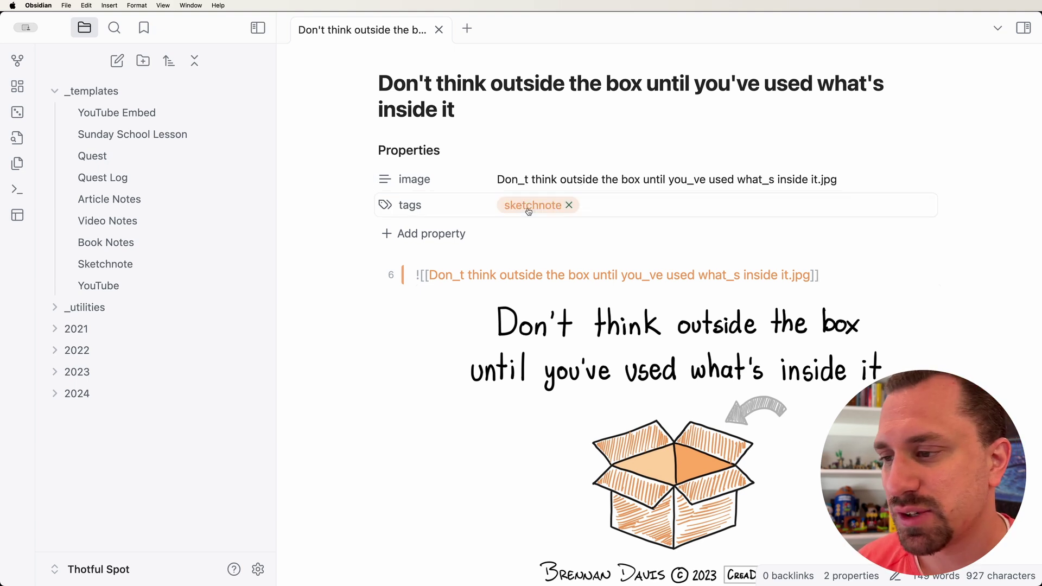
# Read through the note, then open the Sketchnotes gallery in a new tab.
pyautogui.scroll(-10, 527, 210)
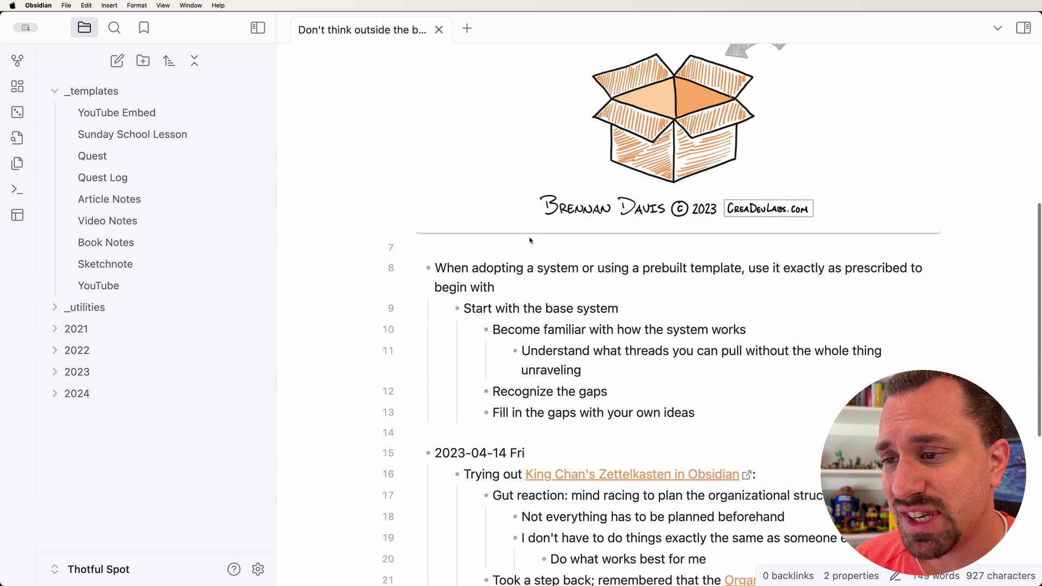
pyautogui.scroll(-3, 530, 240)
pyautogui.scroll(4, 544, 291)
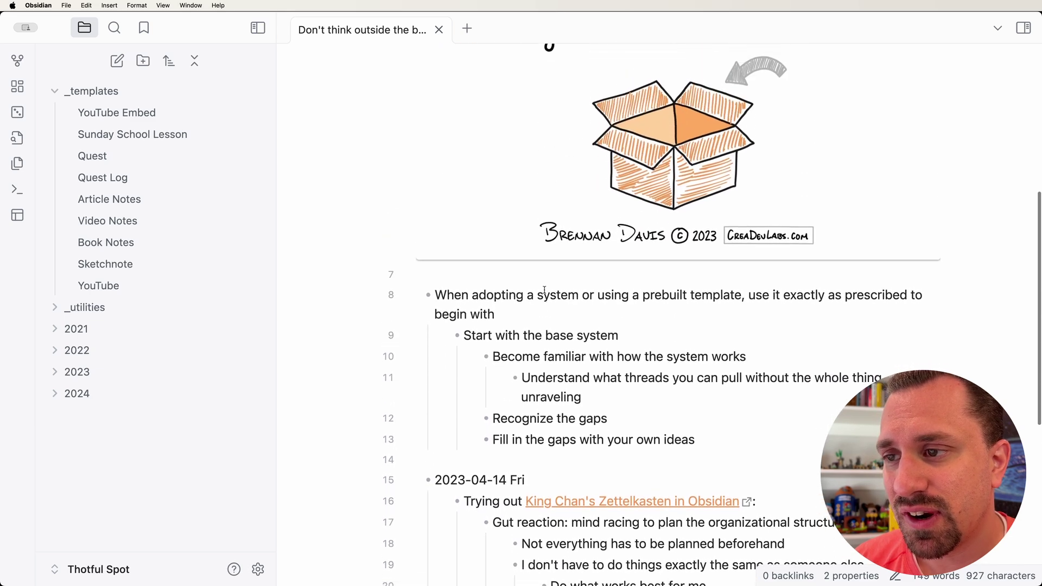
pyautogui.scroll(1, 545, 290)
pyautogui.scroll(-3, 545, 290)
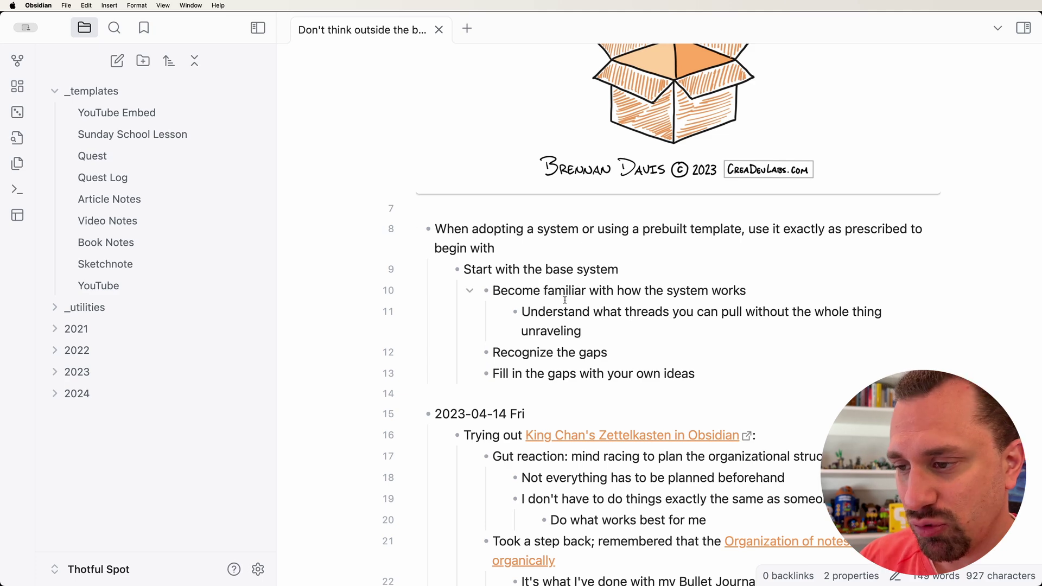
pyautogui.scroll(-6, 564, 300)
pyautogui.scroll(20, 671, 381)
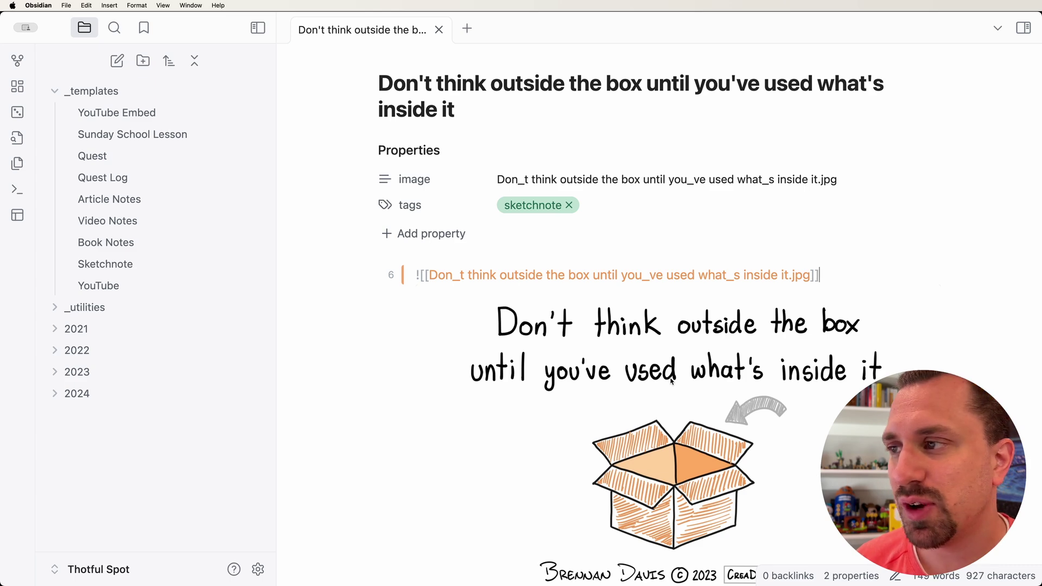
pyautogui.click(18, 214)
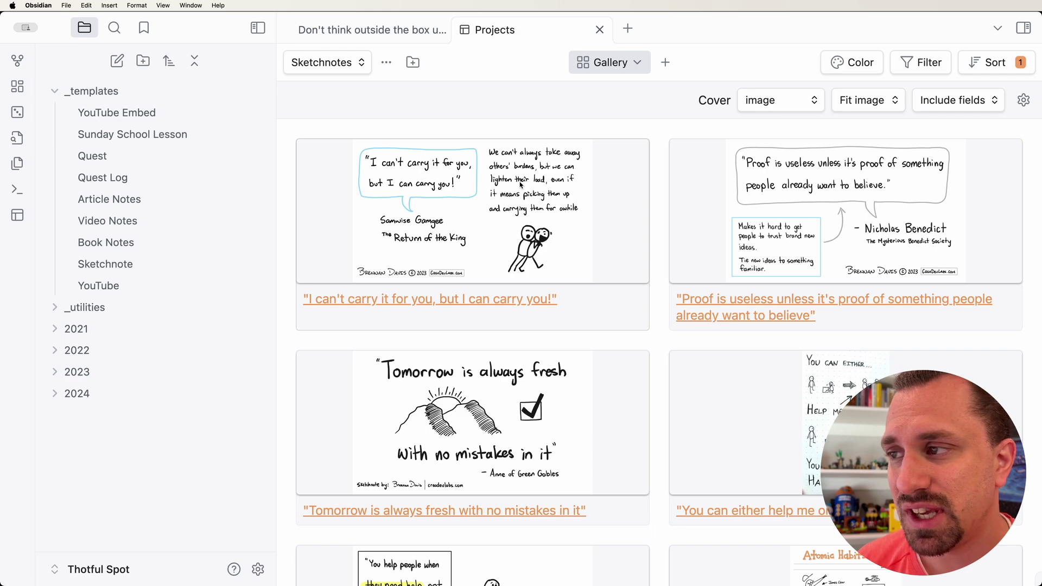
# Collapse the file list so the three-column gallery fills the window, and scroll its cards.
pyautogui.click(258, 28)
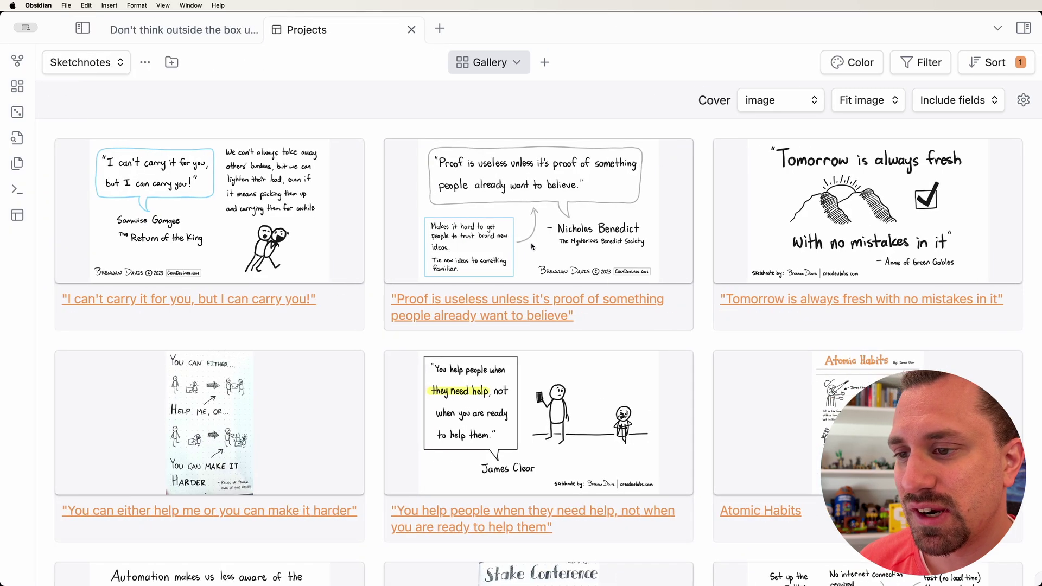
pyautogui.scroll(-8, 531, 246)
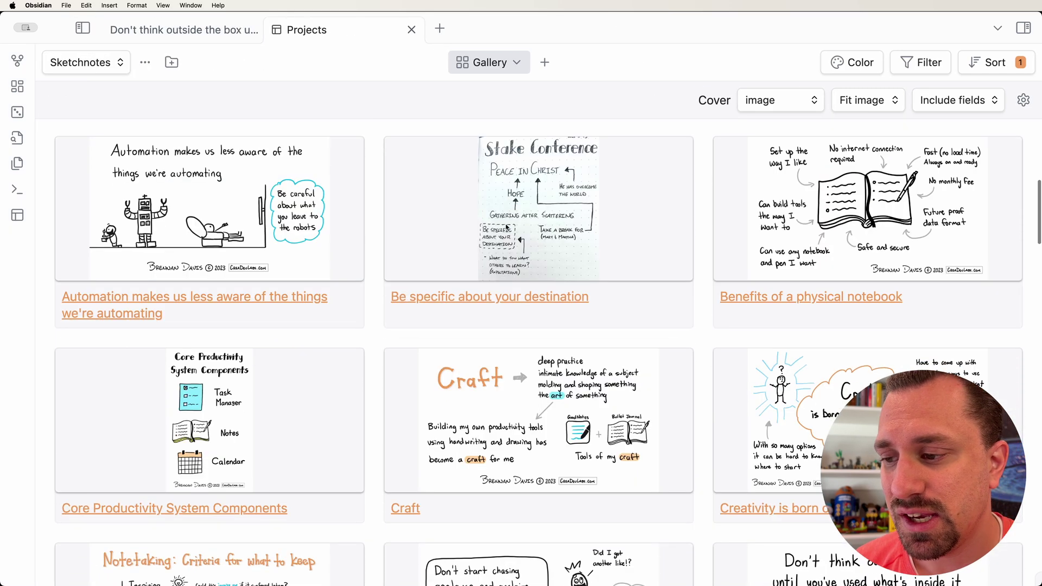
pyautogui.scroll(-3, 506, 227)
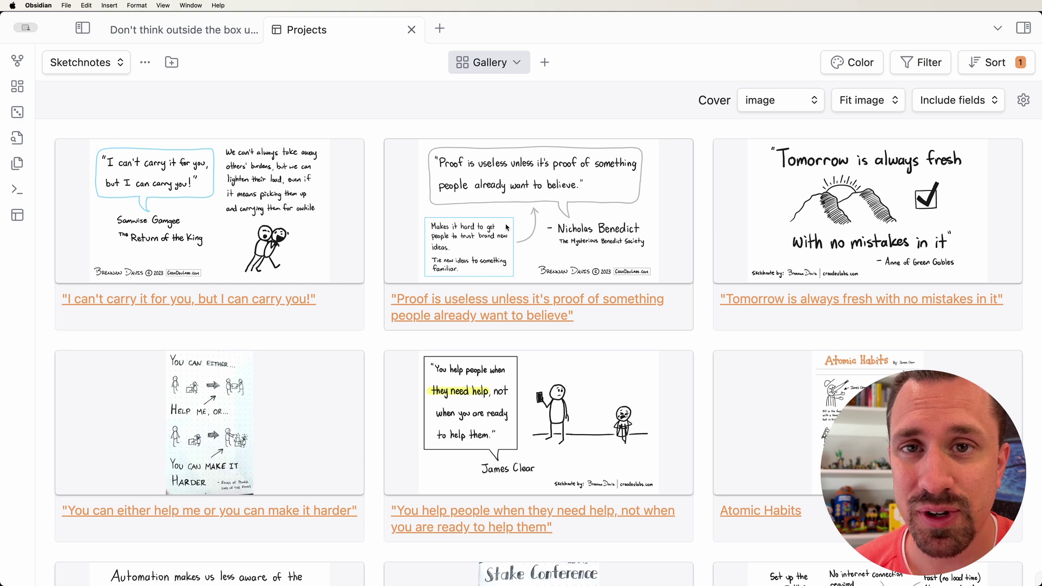